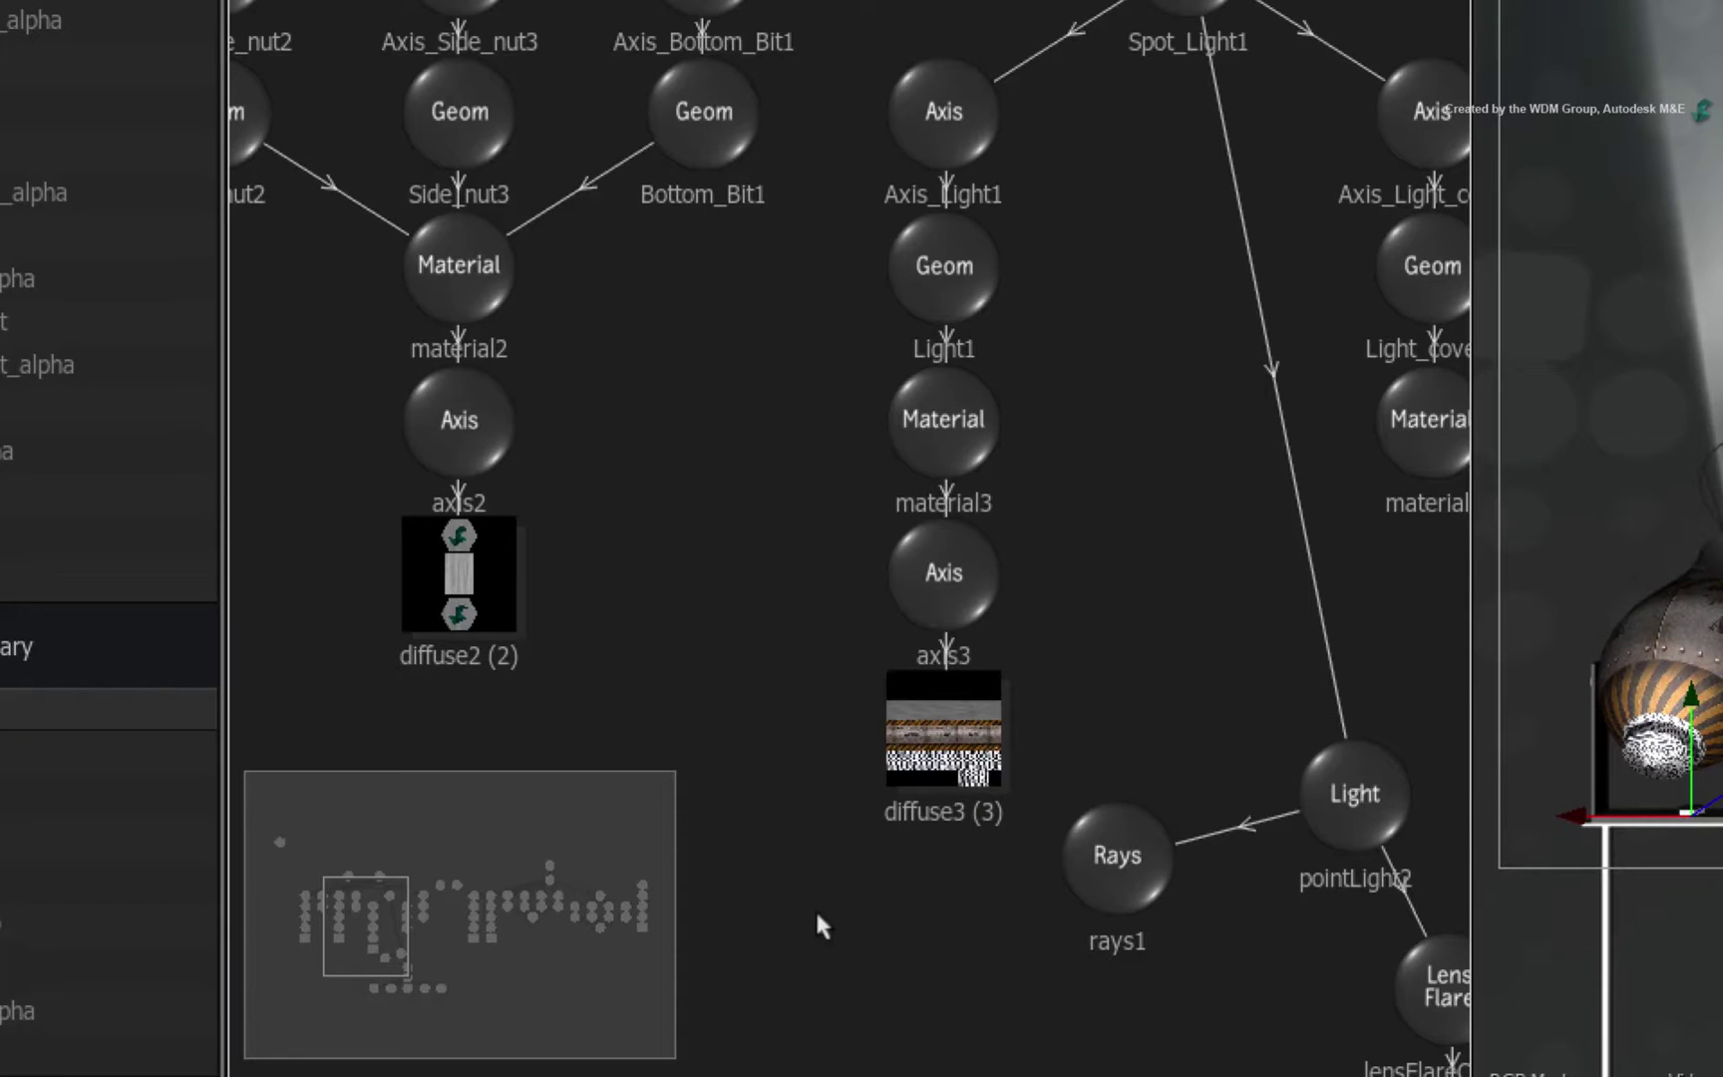
Step: Add a Blooming node from the Action Bin to the Light node and place blooming1 below it
{"action": "left_click_drag", "start_coordinate": [385, 924], "coordinate": [456, 920]}
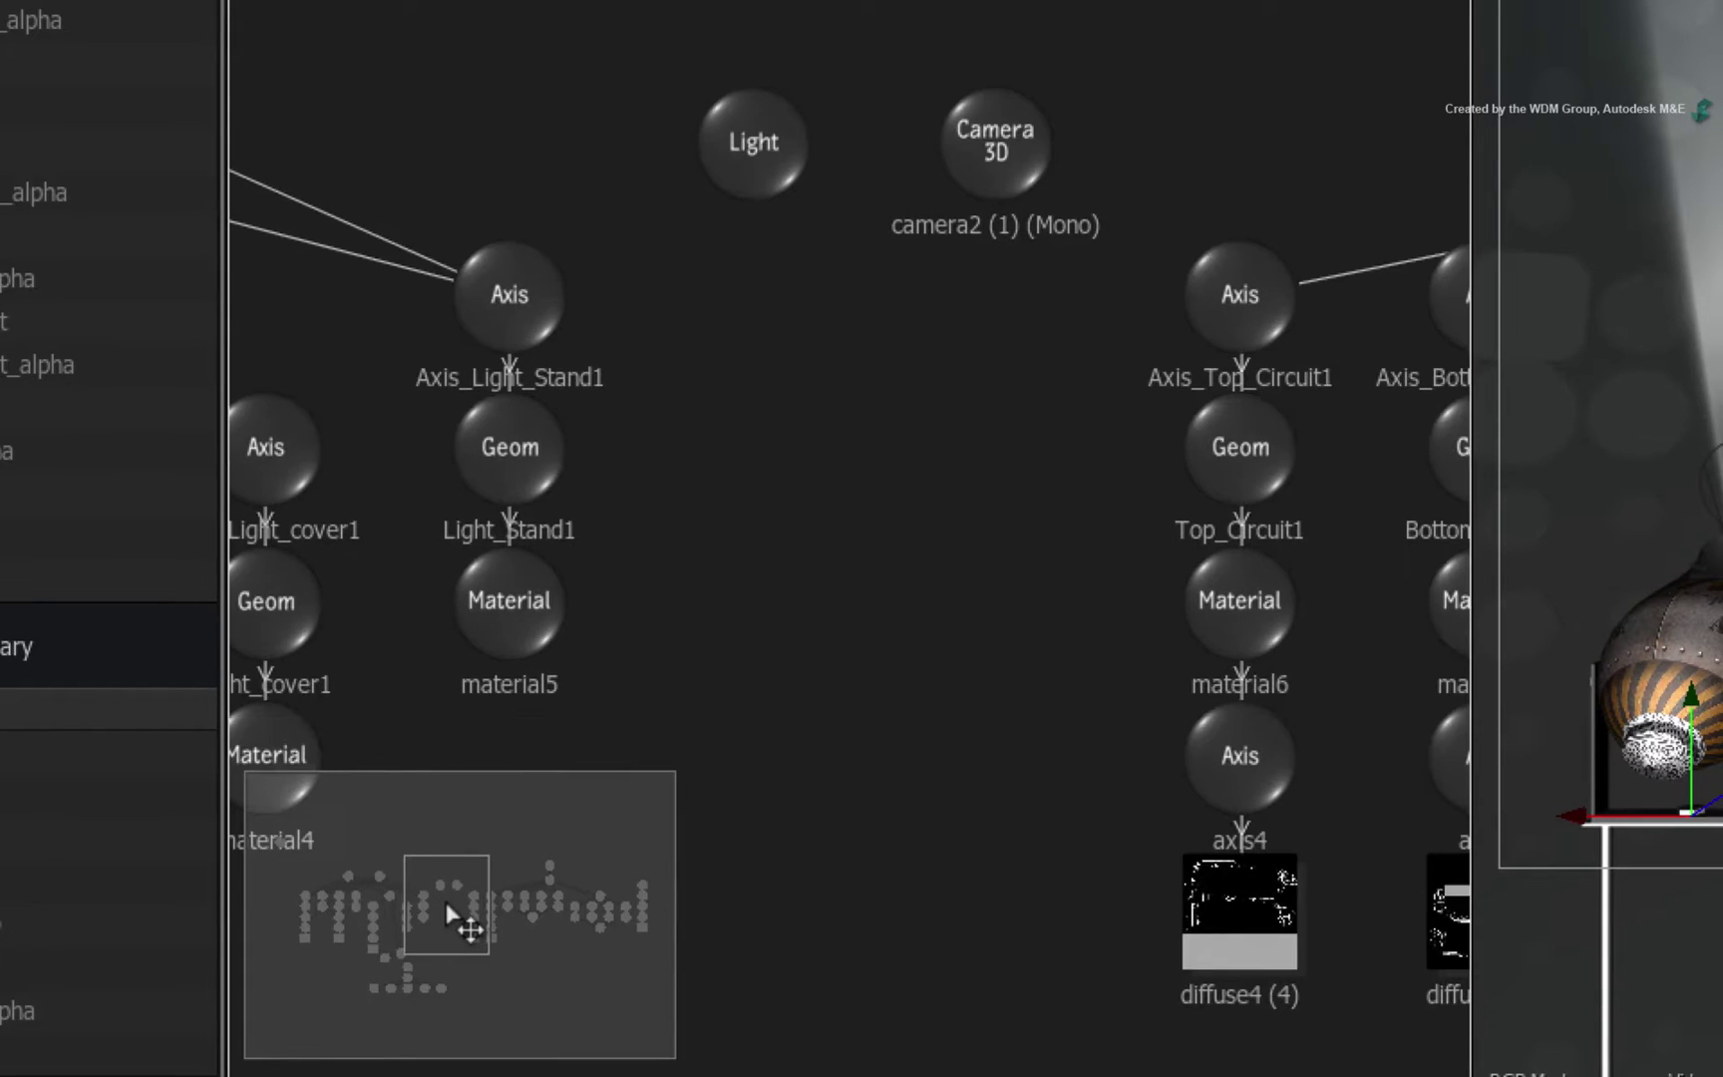
{"action": "left_click", "coordinate": [723, 155]}
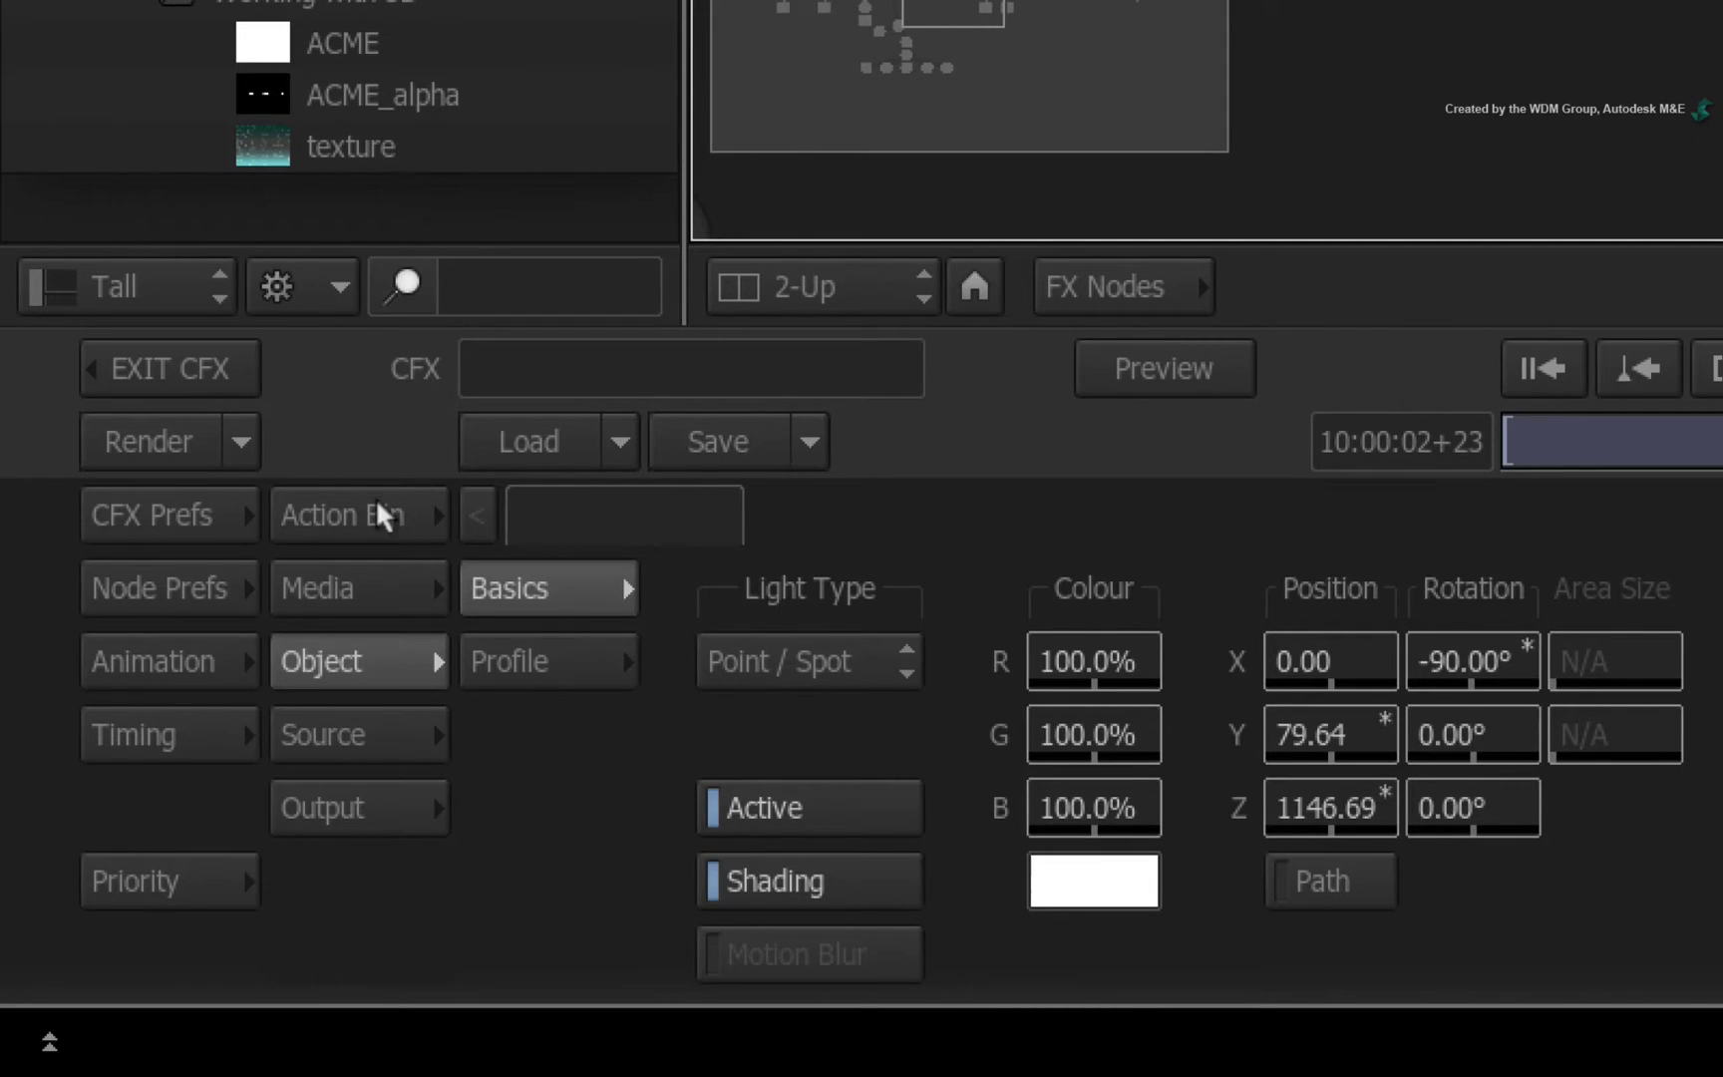
{"action": "left_click", "coordinate": [385, 514]}
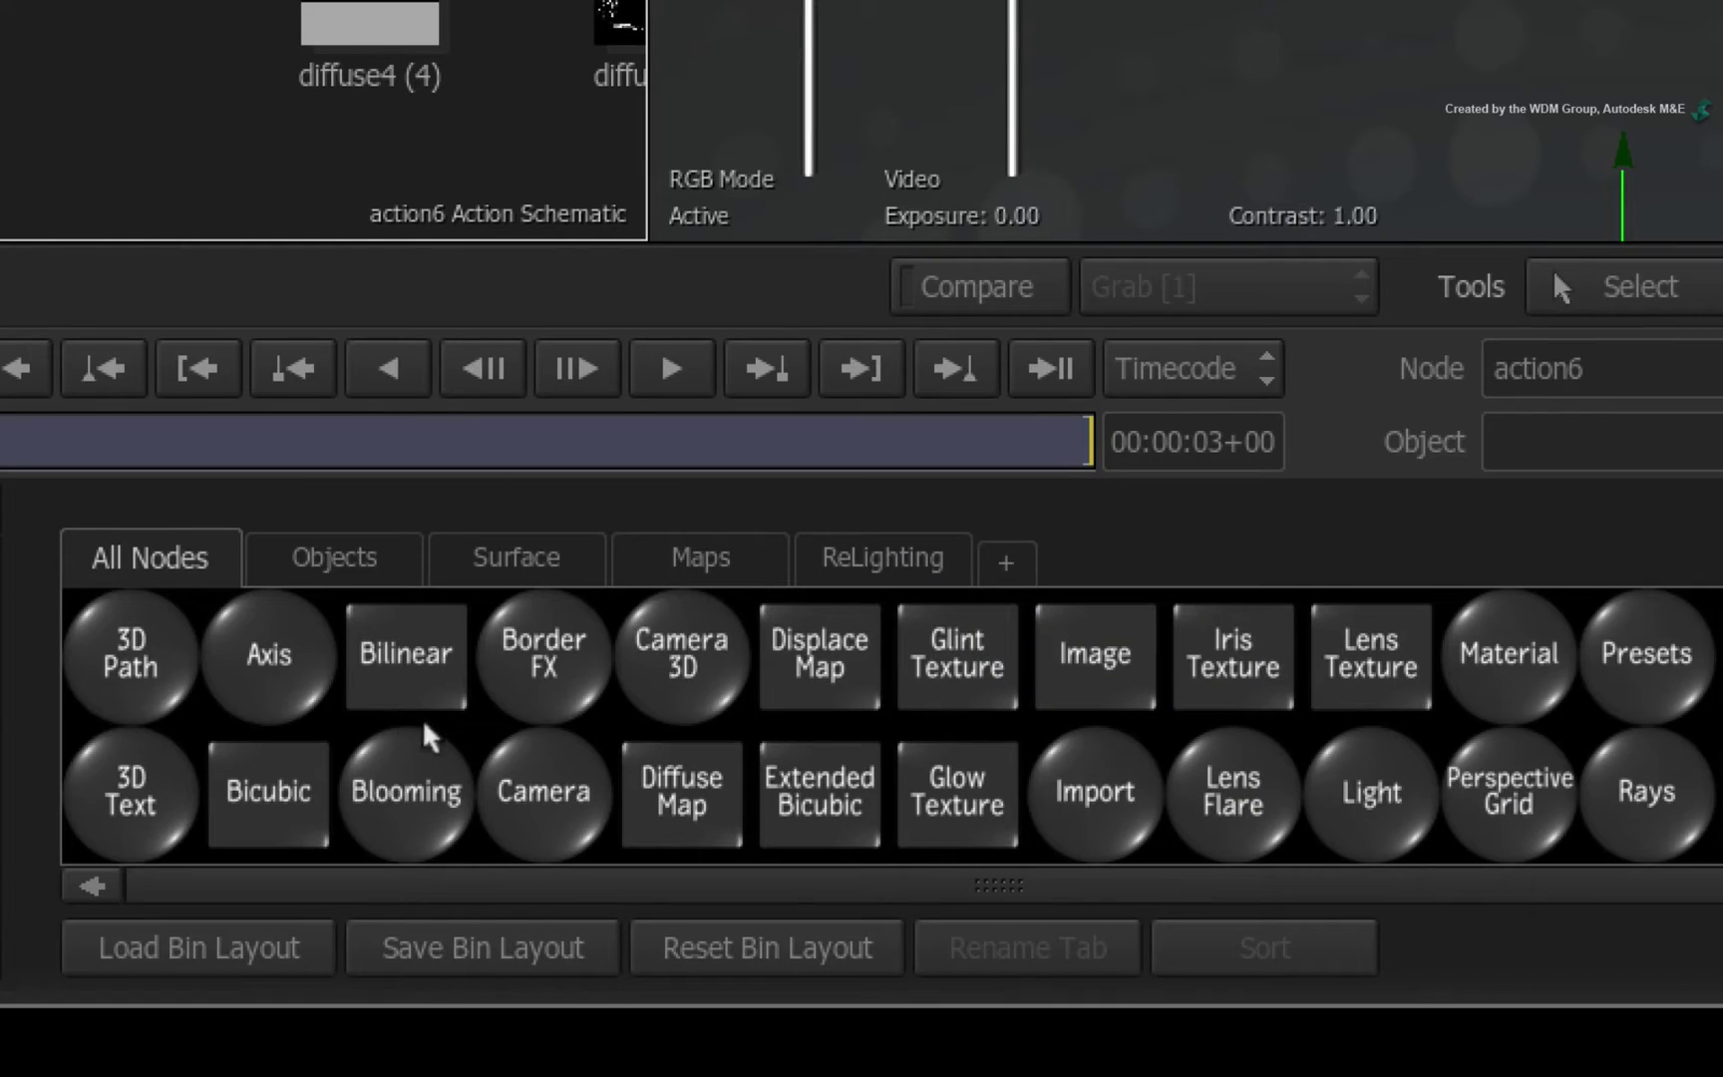
{"action": "left_click", "coordinate": [399, 734]}
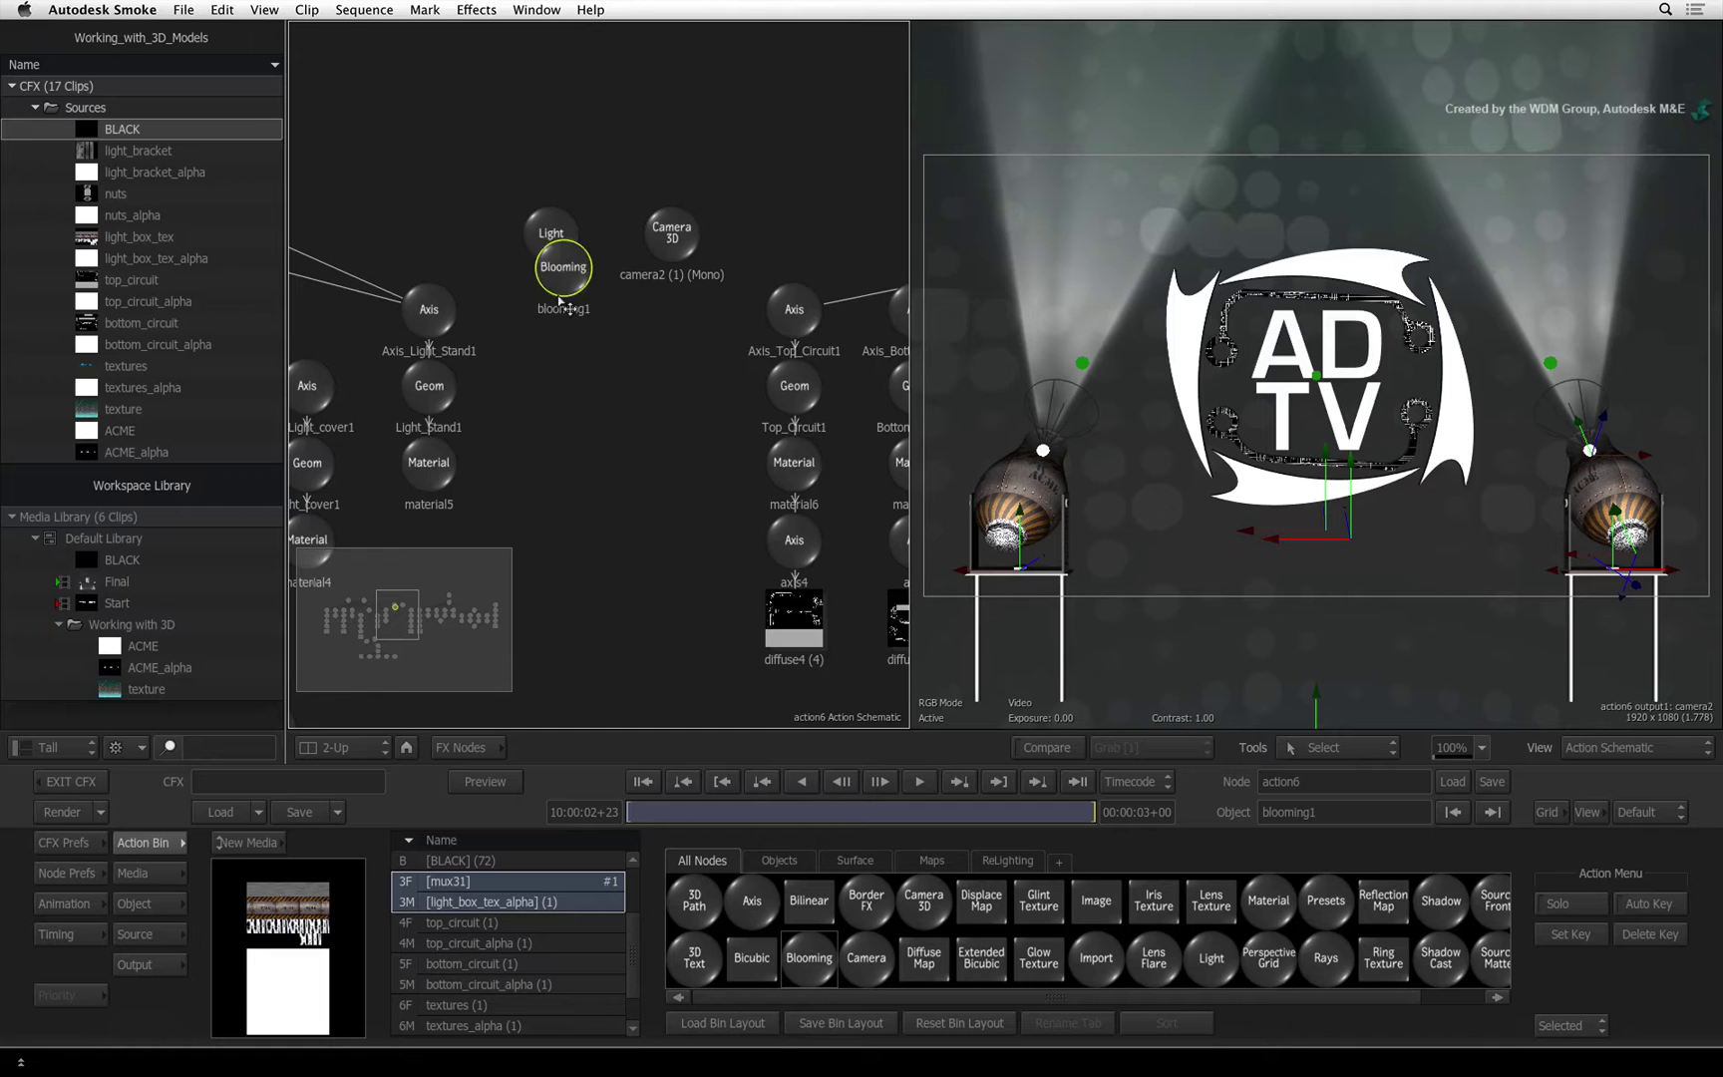
{"action": "left_click_drag", "start_coordinate": [559, 277], "coordinate": [561, 342]}
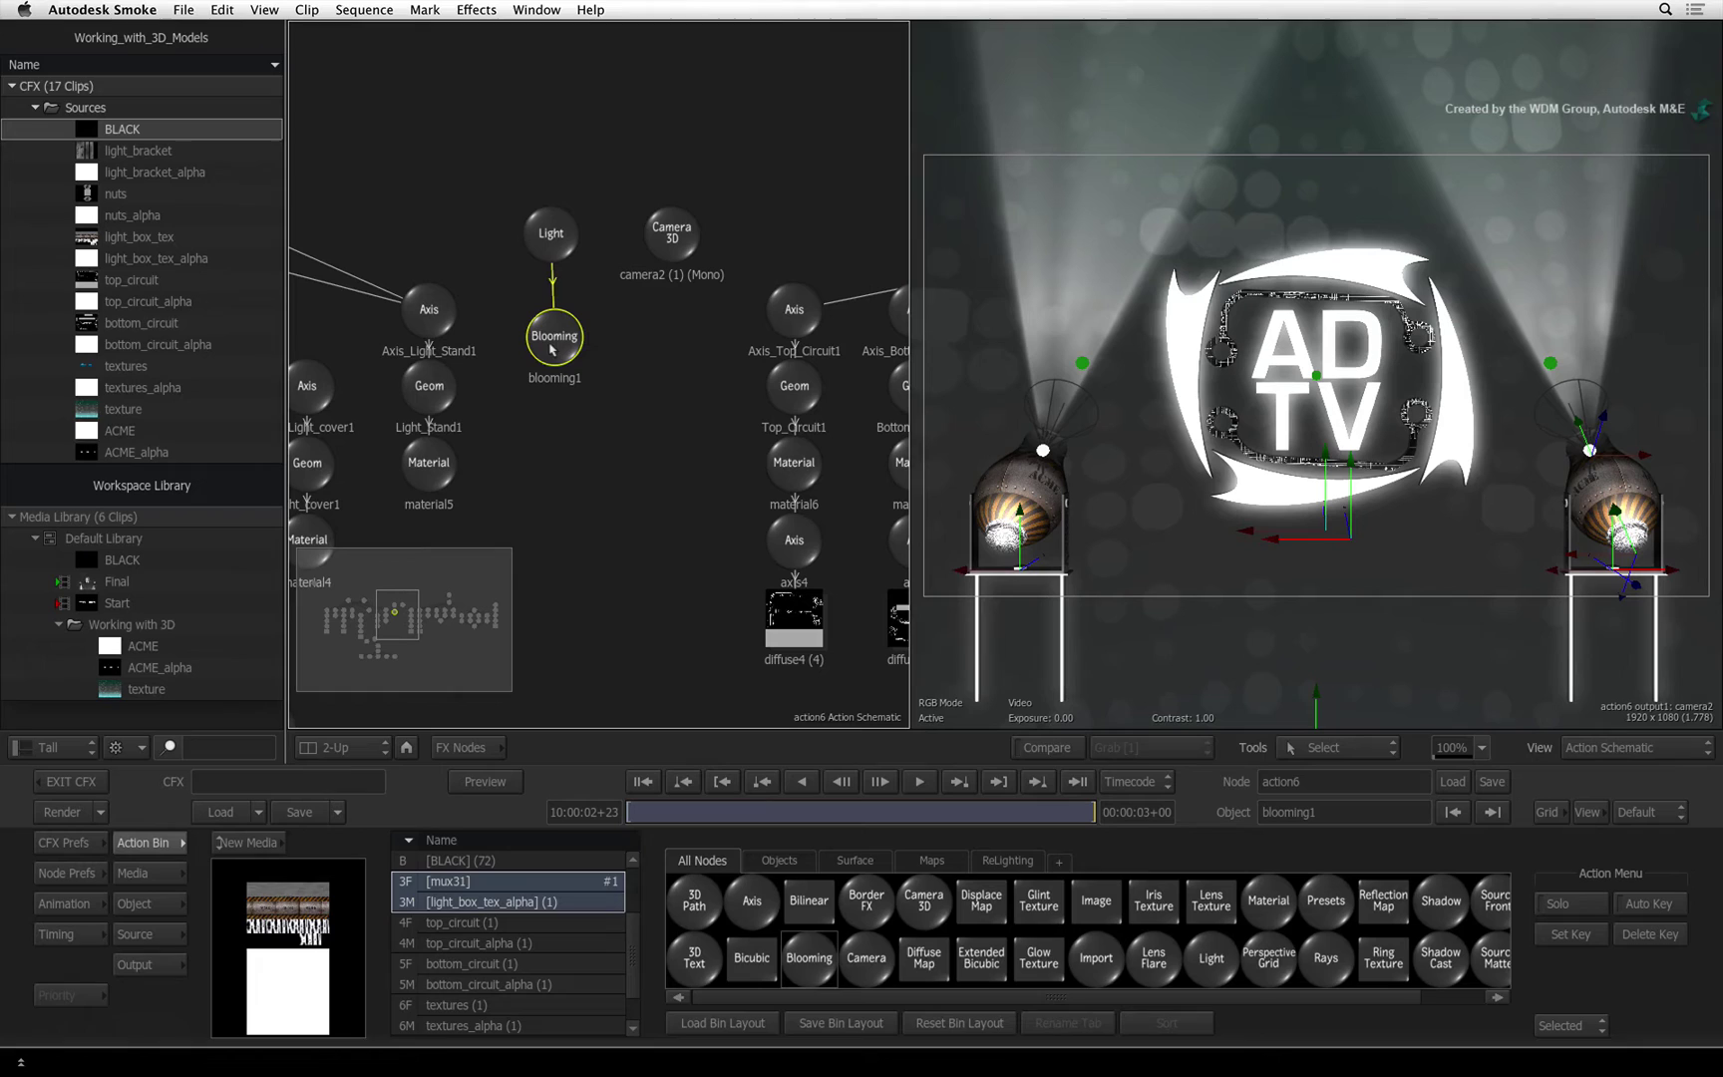
Step: In blooming1's Global Settings, set Intensity to 110% and Threshold to 85
{"action": "double_click", "coordinate": [550, 347]}
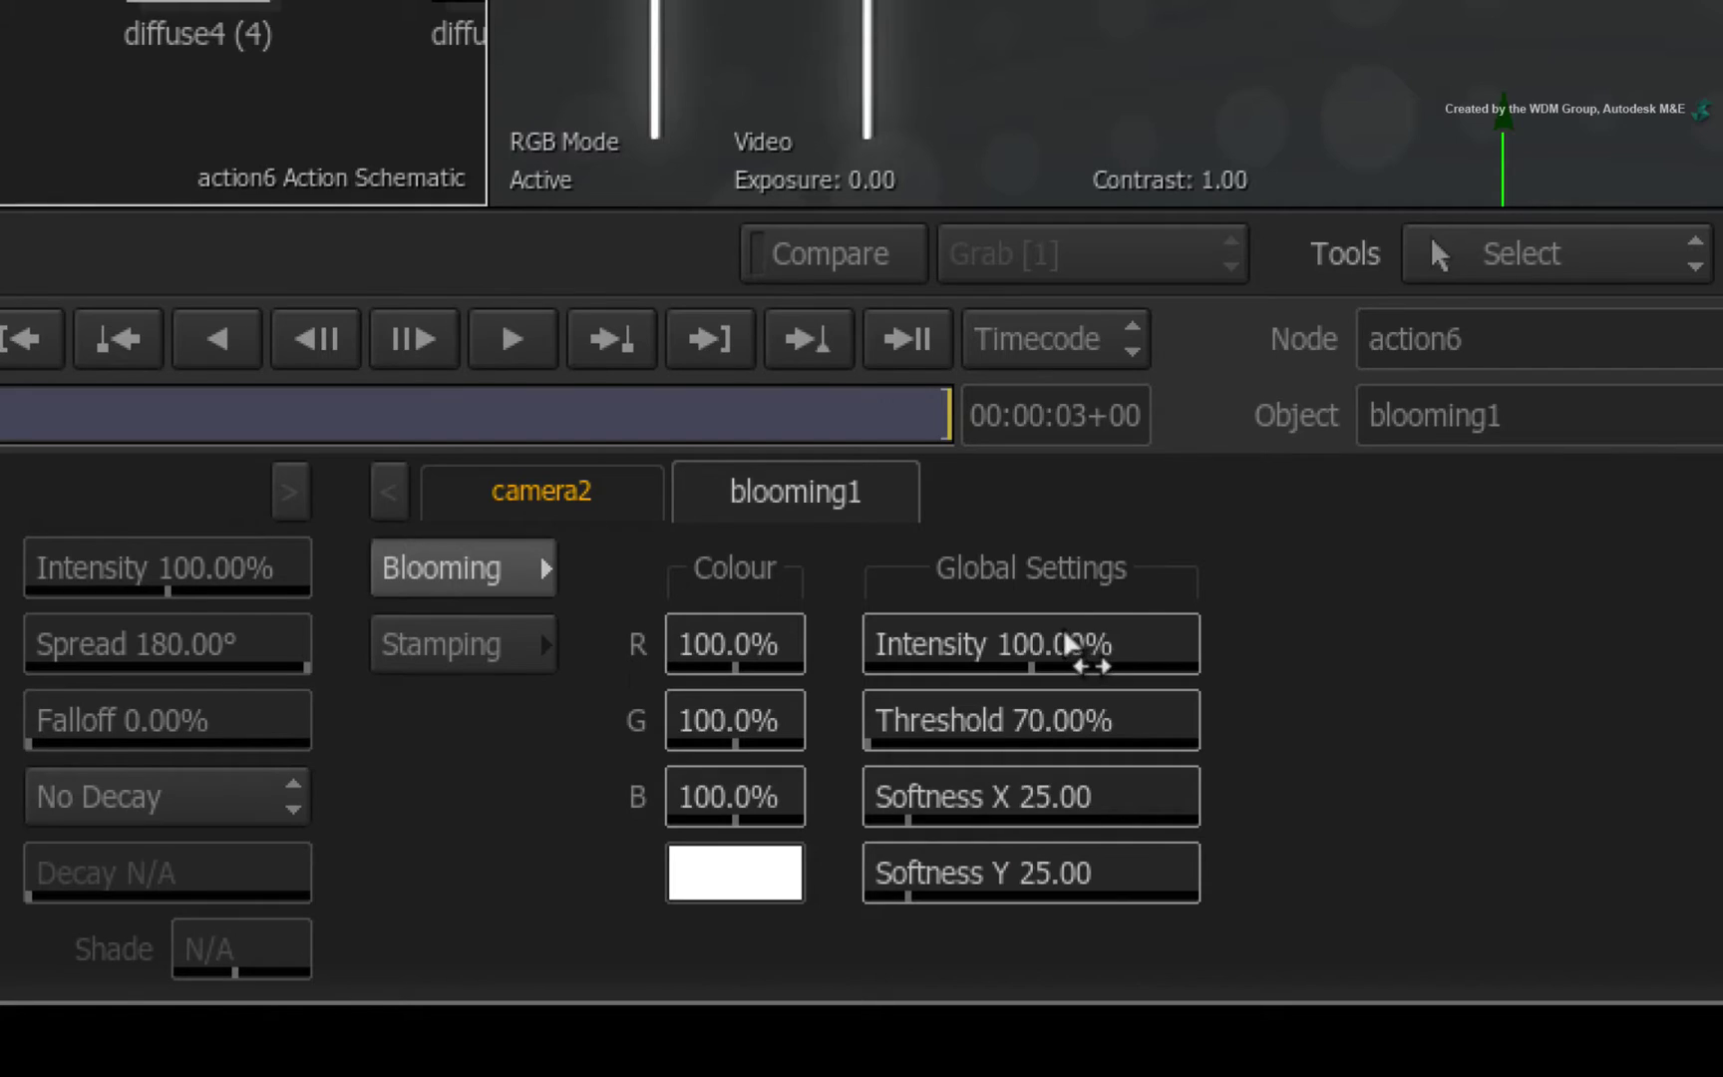
{"action": "left_click_drag", "start_coordinate": [1163, 905], "coordinate": [1181, 905]}
{"action": "mouse_move", "coordinate": [1168, 647]}
{"action": "left_mouse_down"}
{"action": "mouse_move", "coordinate": [1136, 644]}
{"action": "mouse_move", "coordinate": [1171, 638]}
{"action": "left_mouse_up"}
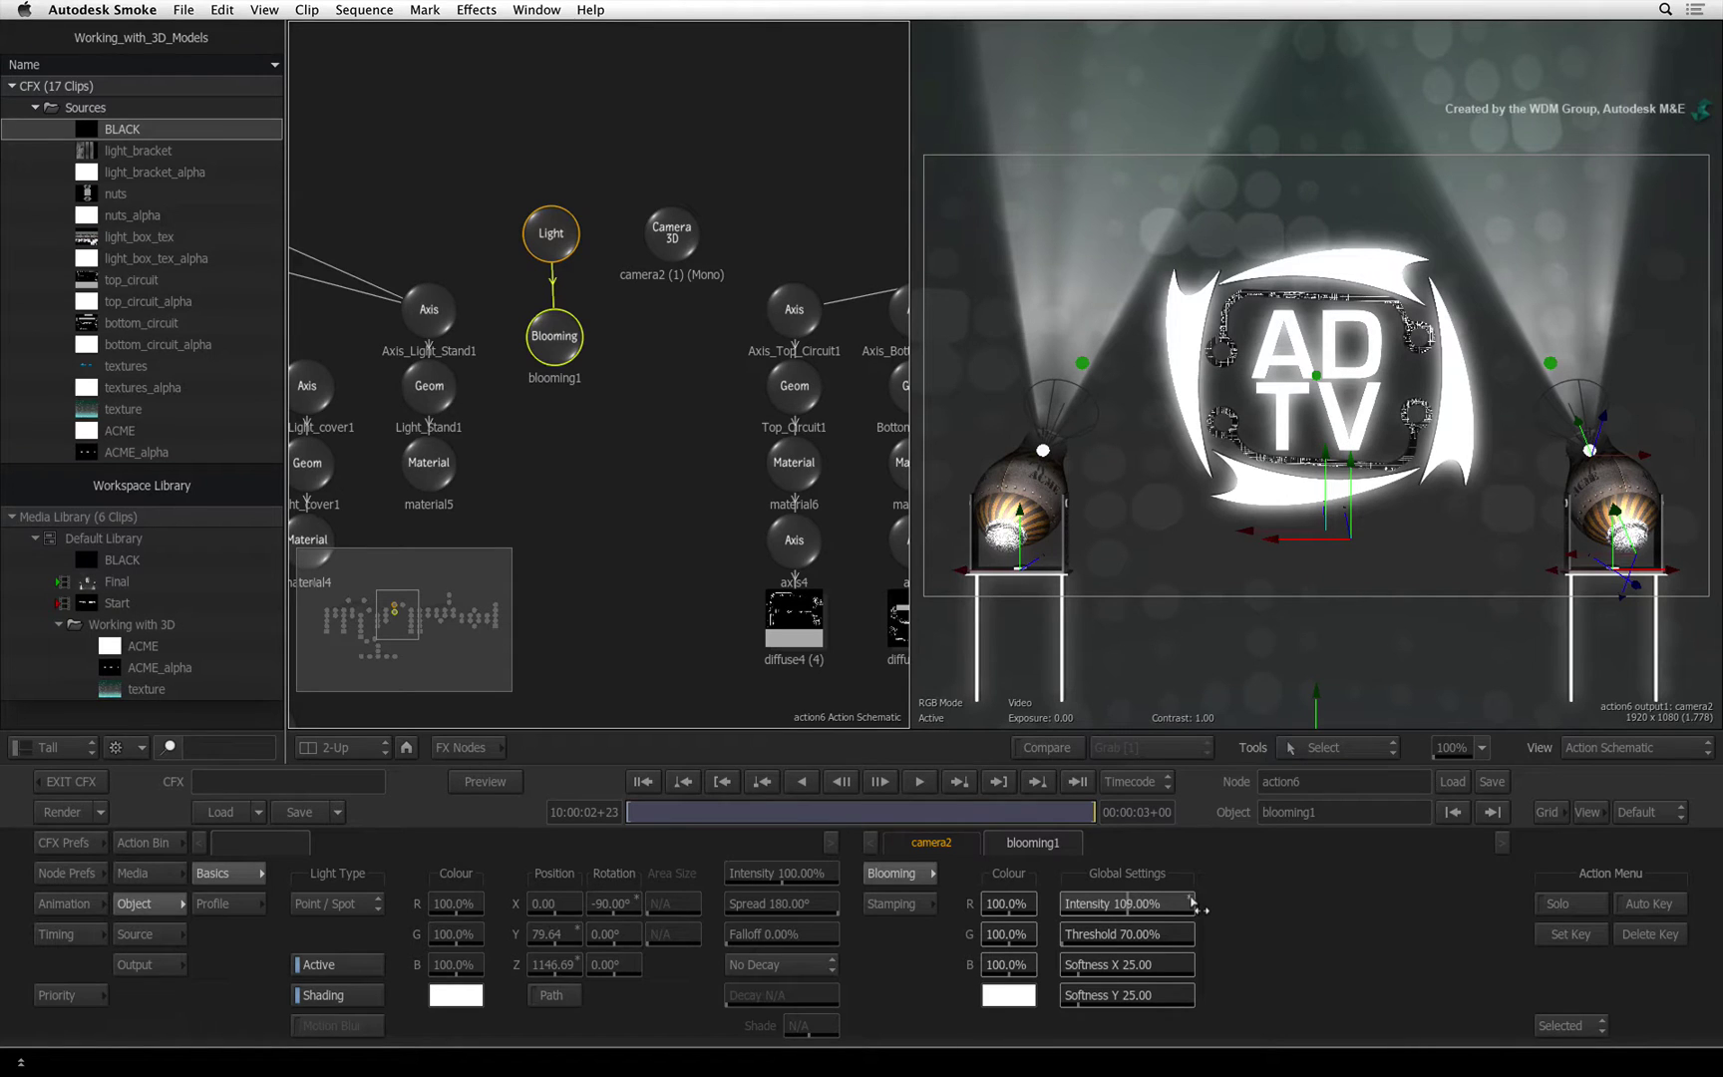
{"action": "left_click_drag", "start_coordinate": [1191, 904], "coordinate": [1087, 928]}
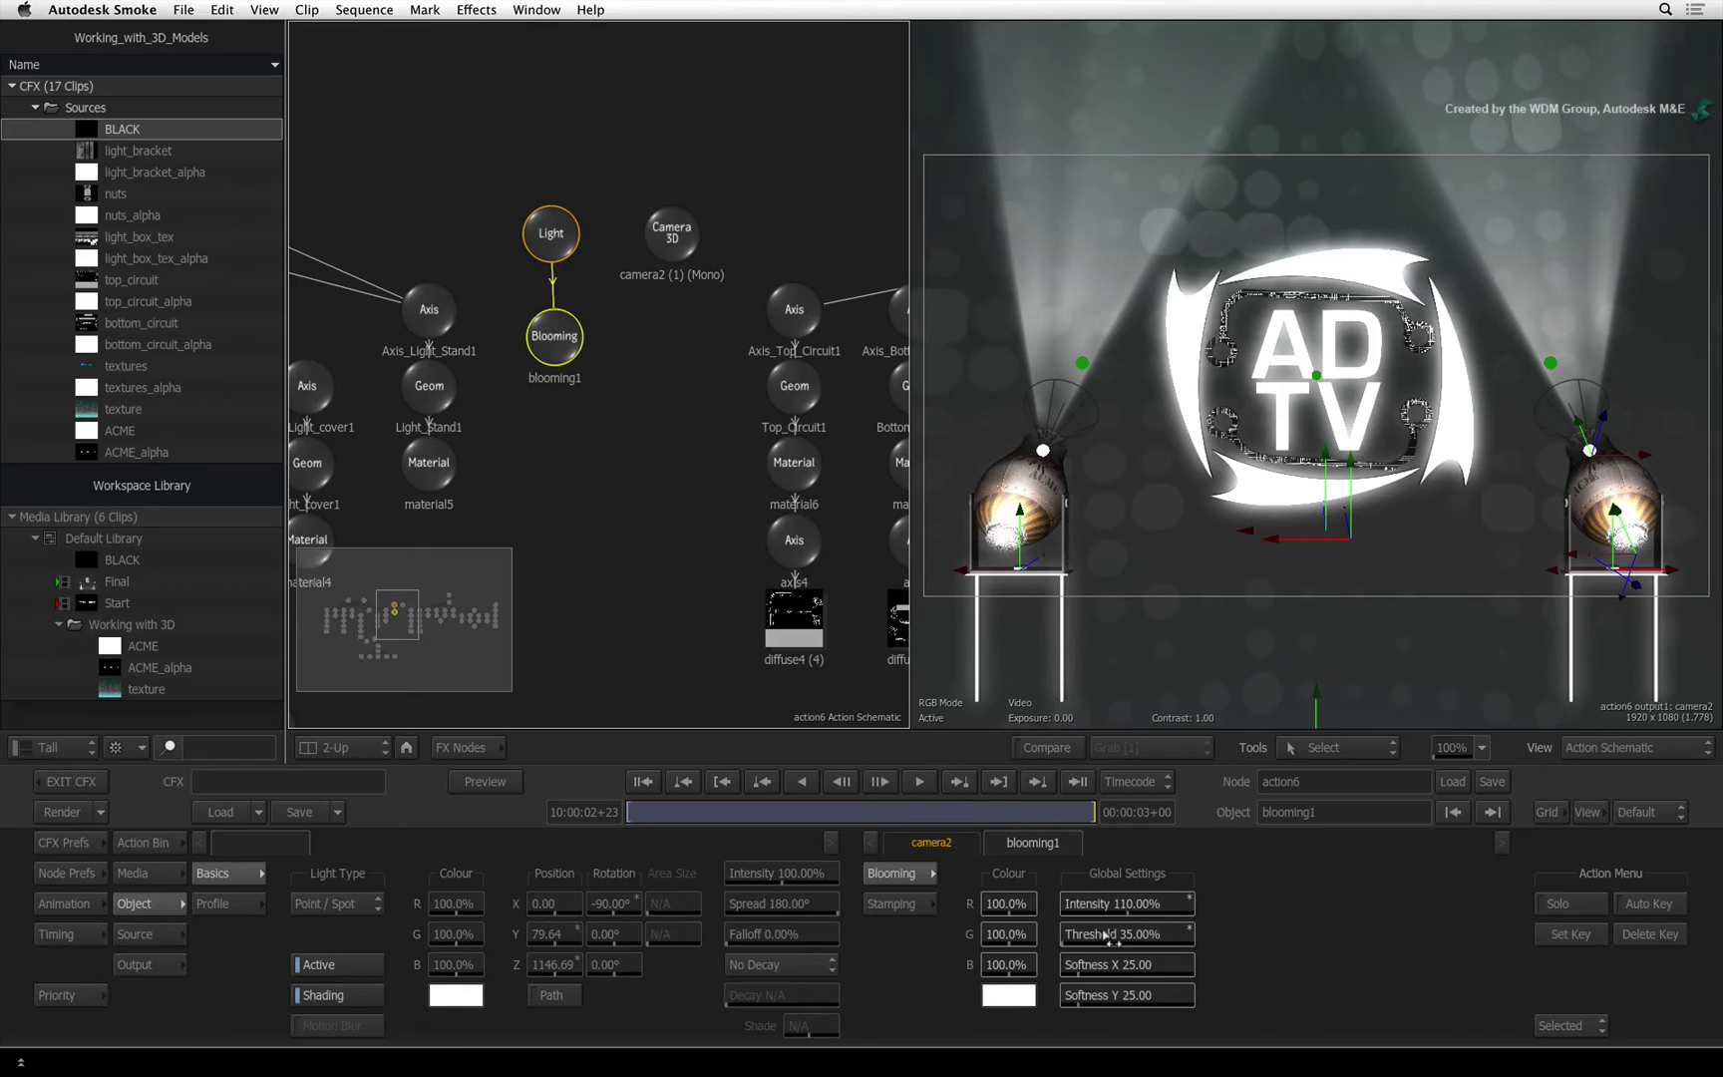
{"action": "left_click", "coordinate": [1108, 933]}
{"action": "type", "text": "85"}
{"action": "key", "text": "Return"}
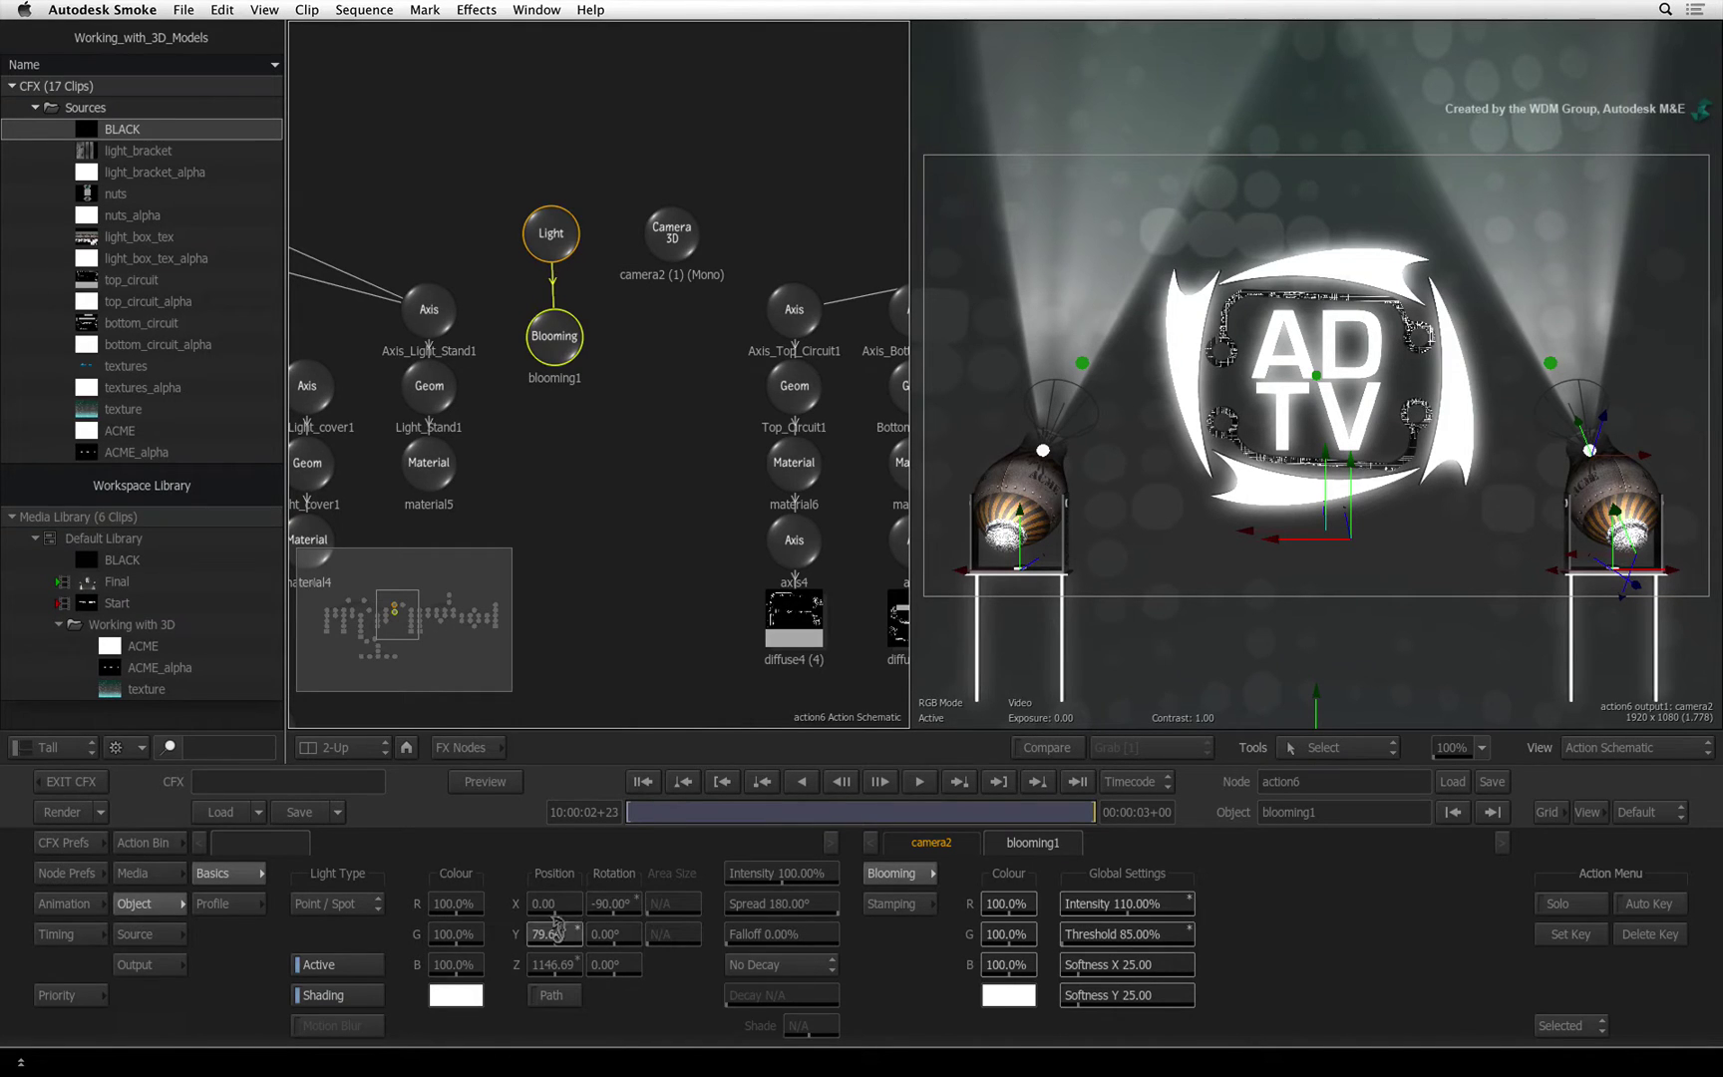
Step: Enter 600 in the light's Position Y field
{"action": "left_click", "coordinate": [553, 929]}
{"action": "type", "text": "600"}
{"action": "key", "text": "Return"}
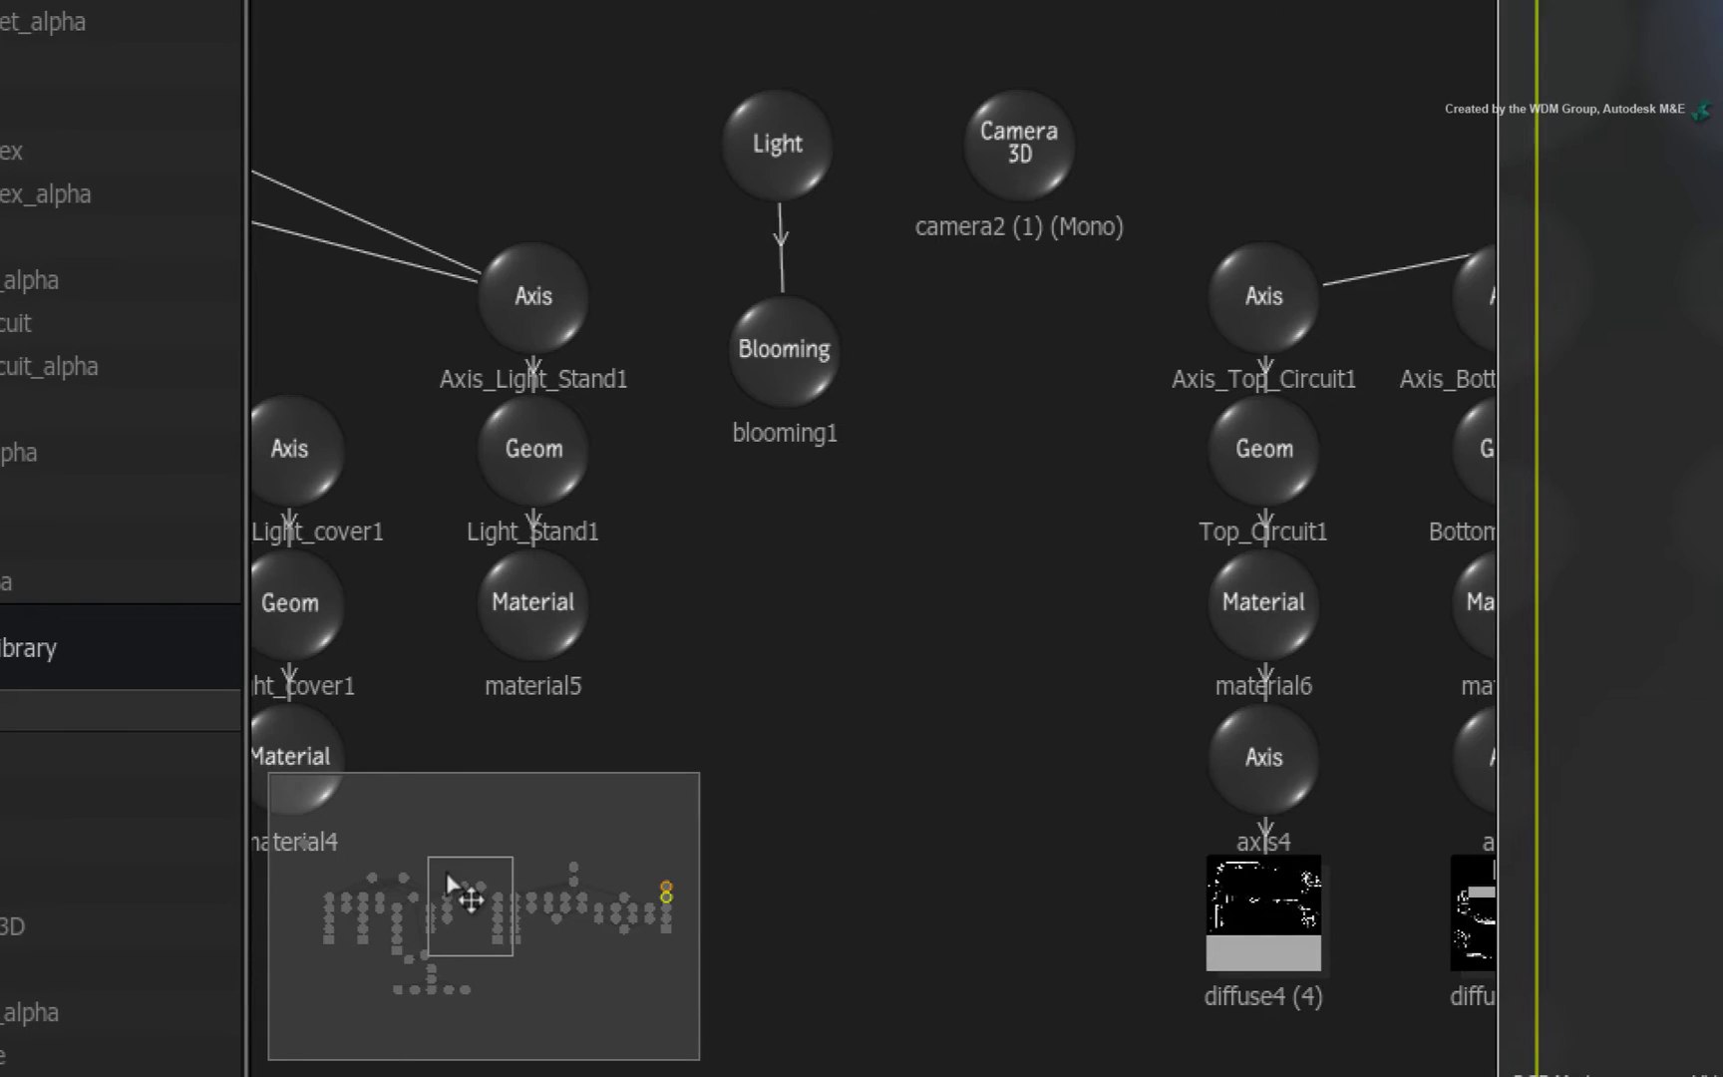
Step: Check diffuse3's EWA+Linear texture filtering, then fit the camera2 output in the viewer
{"action": "mouse_move", "coordinate": [456, 892]}
{"action": "left_mouse_down"}
{"action": "mouse_move", "coordinate": [405, 928]}
{"action": "mouse_move", "coordinate": [376, 923]}
{"action": "left_mouse_up"}
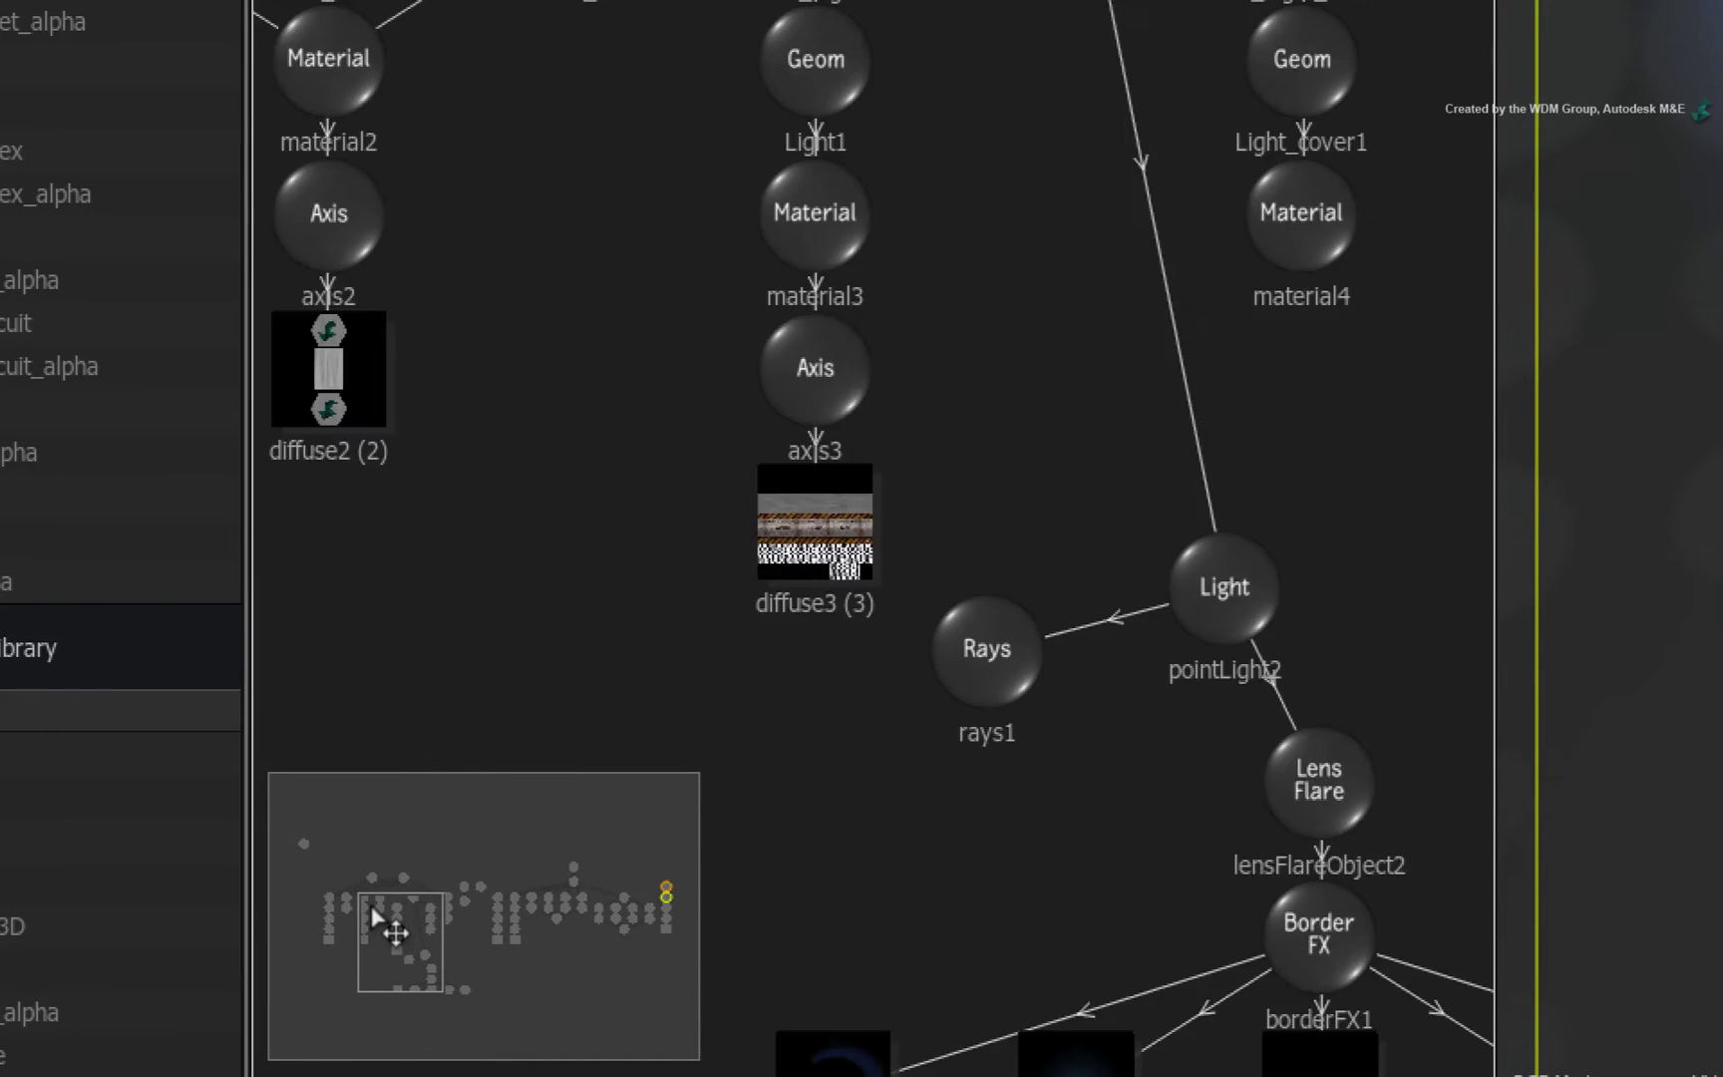
{"action": "left_click", "coordinate": [895, 576]}
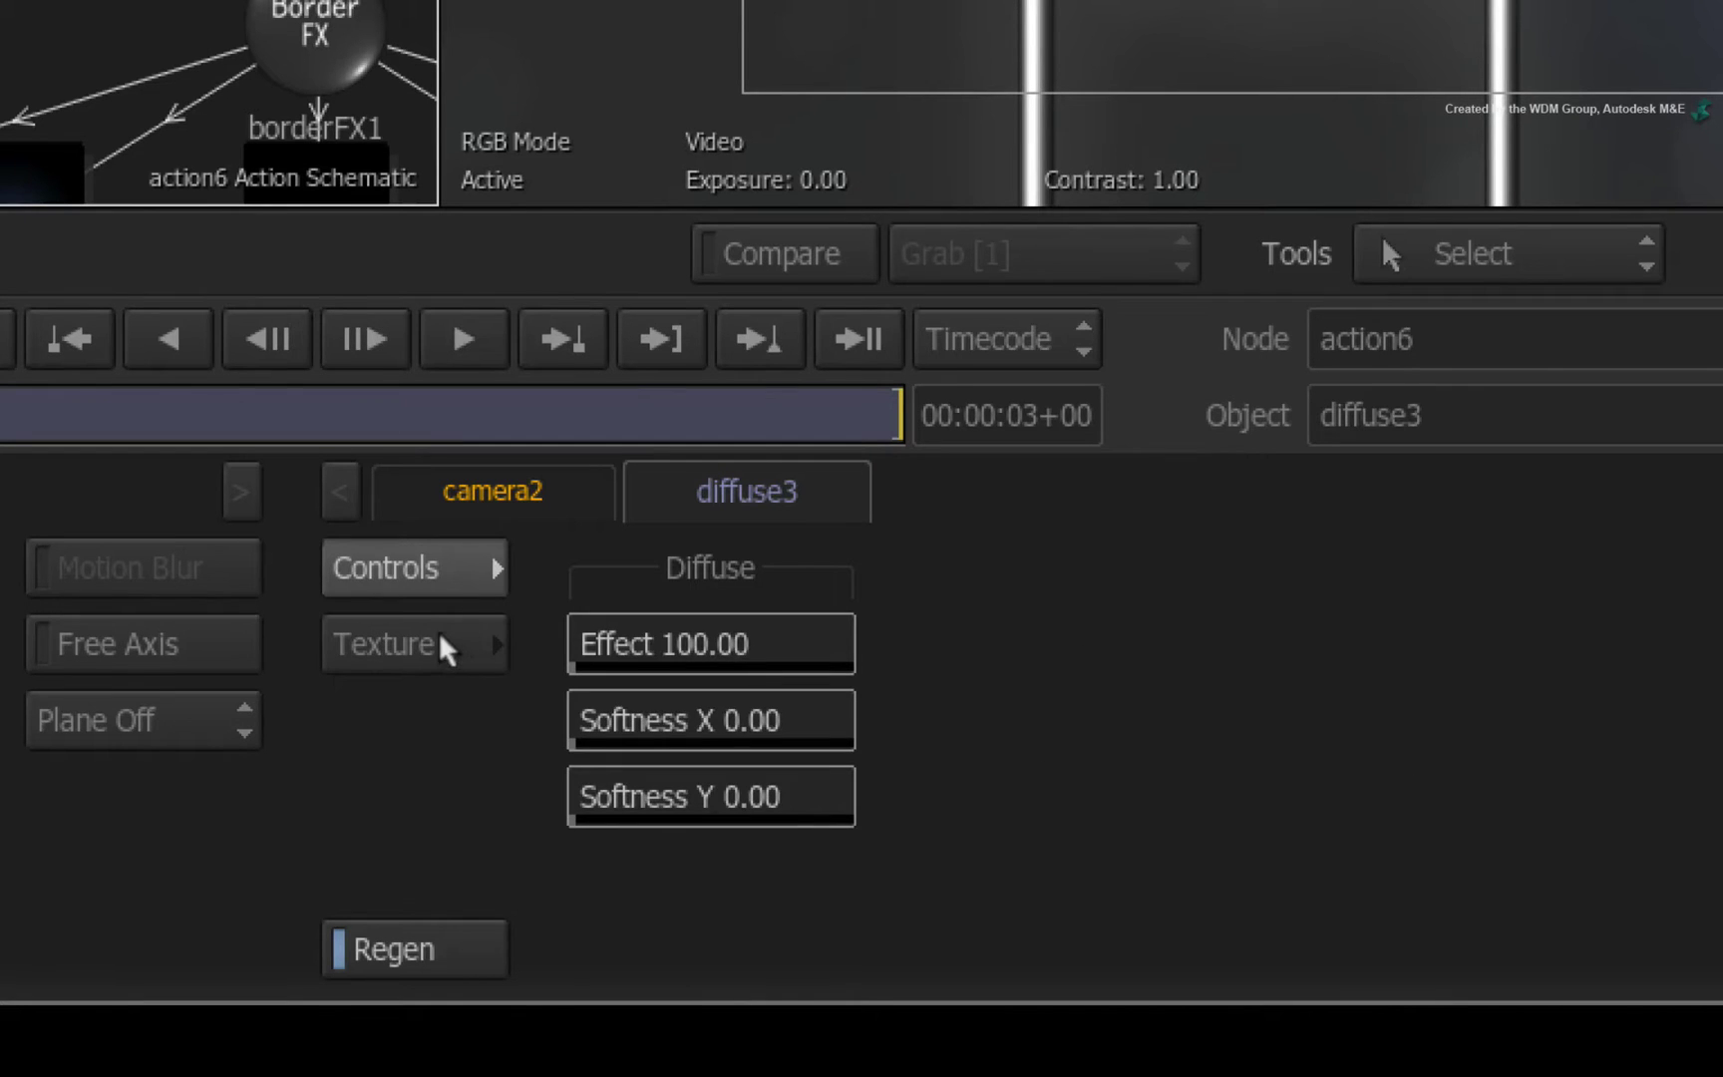
{"action": "left_click", "coordinate": [446, 646]}
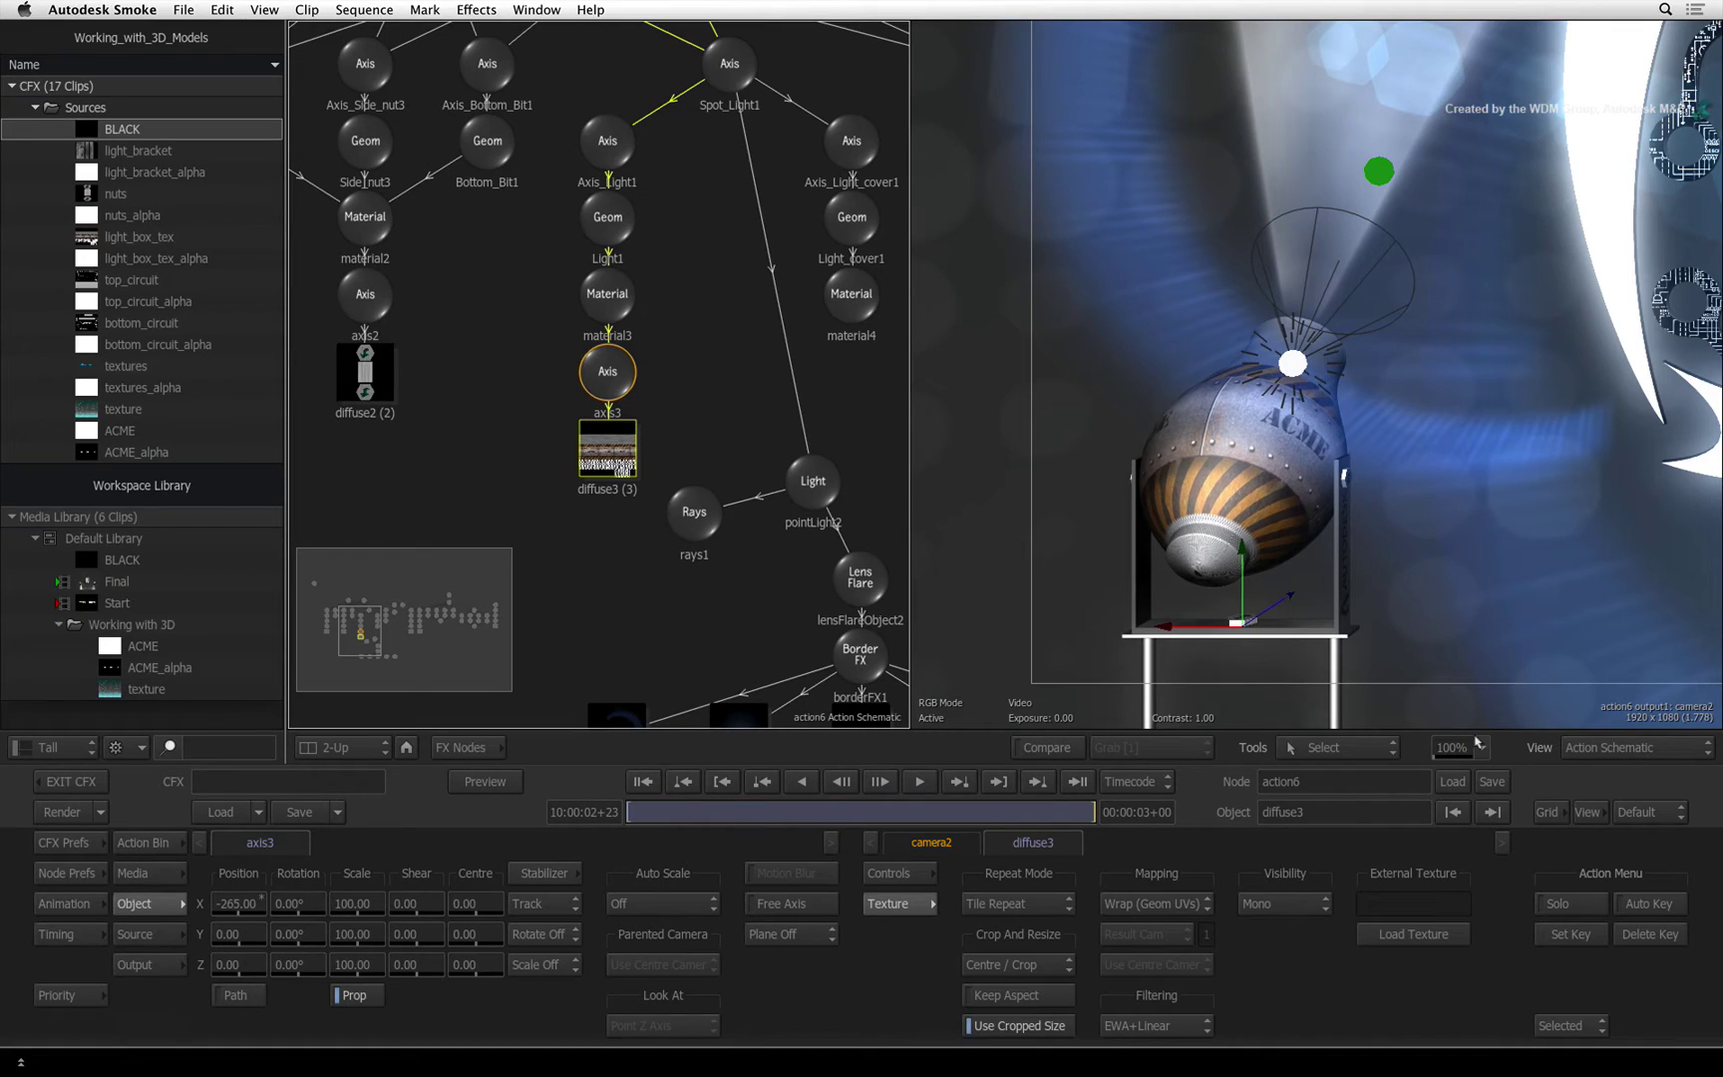
{"action": "left_click", "coordinate": [1477, 742]}
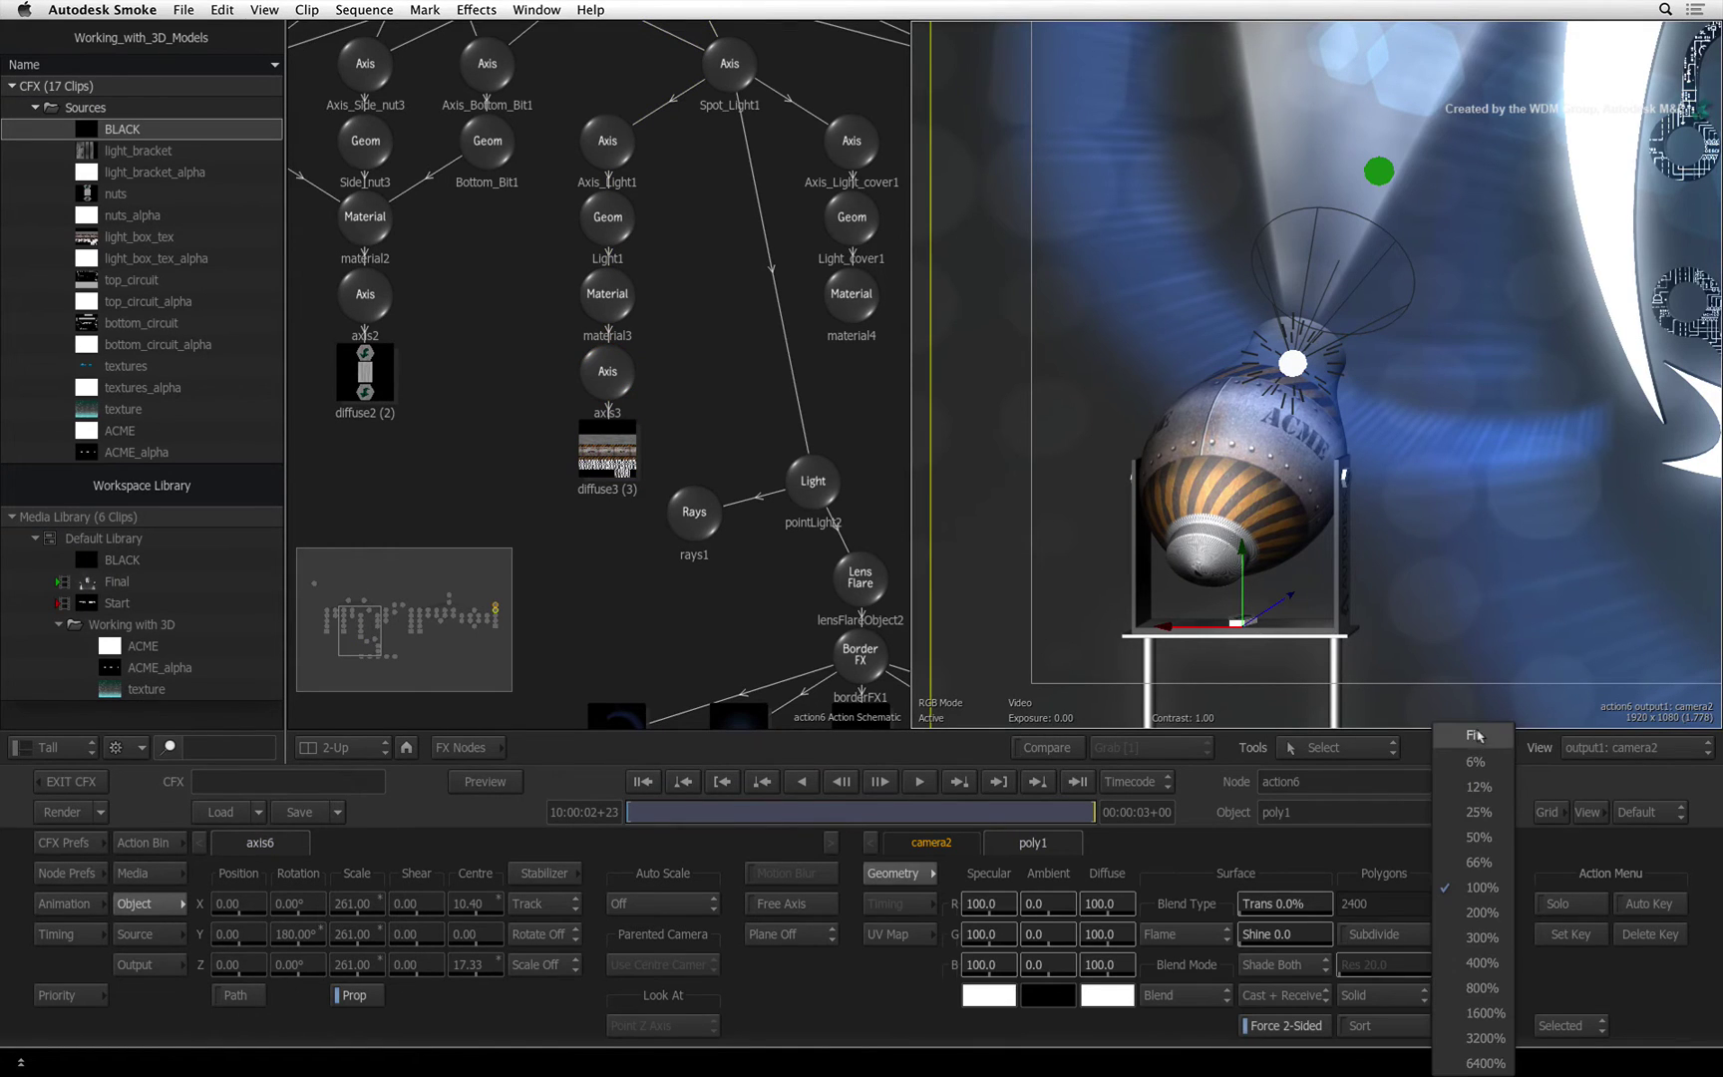
{"action": "left_click", "coordinate": [1476, 735]}
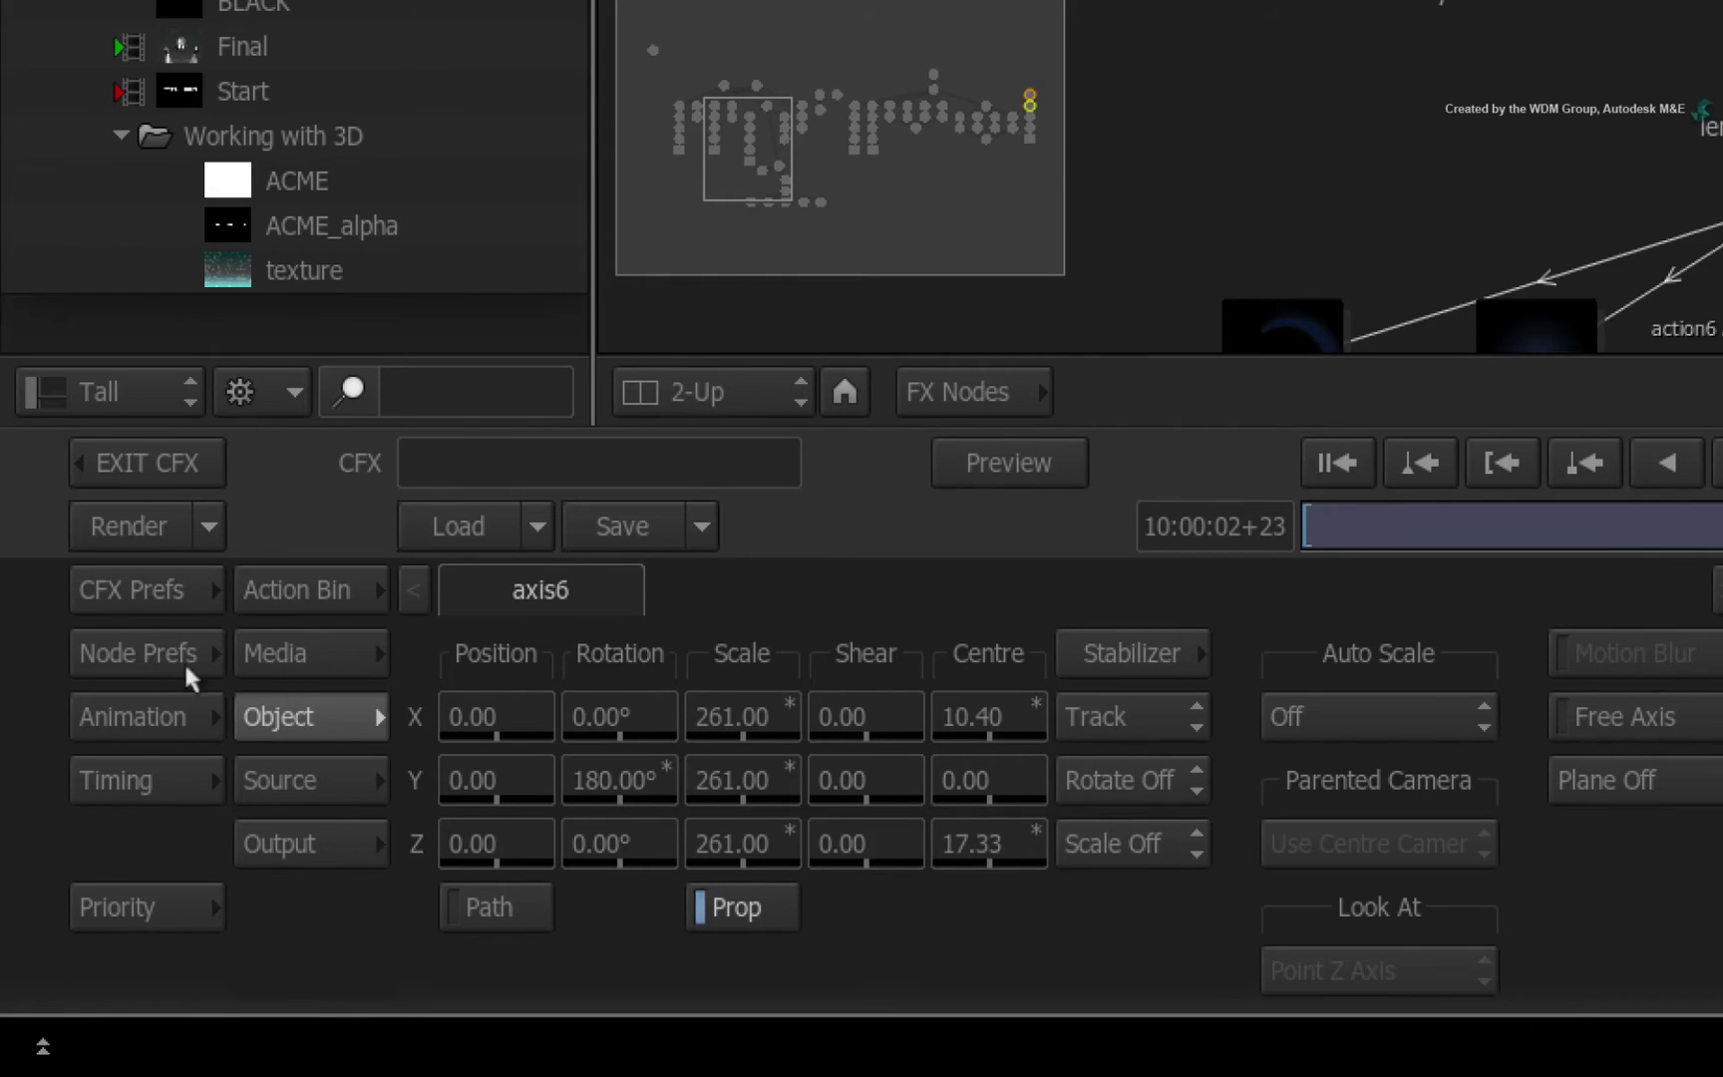
Step: In Node Prefs, set texture Filtering to EWA+Linear and apply it to all nodes
{"action": "left_click", "coordinate": [163, 657]}
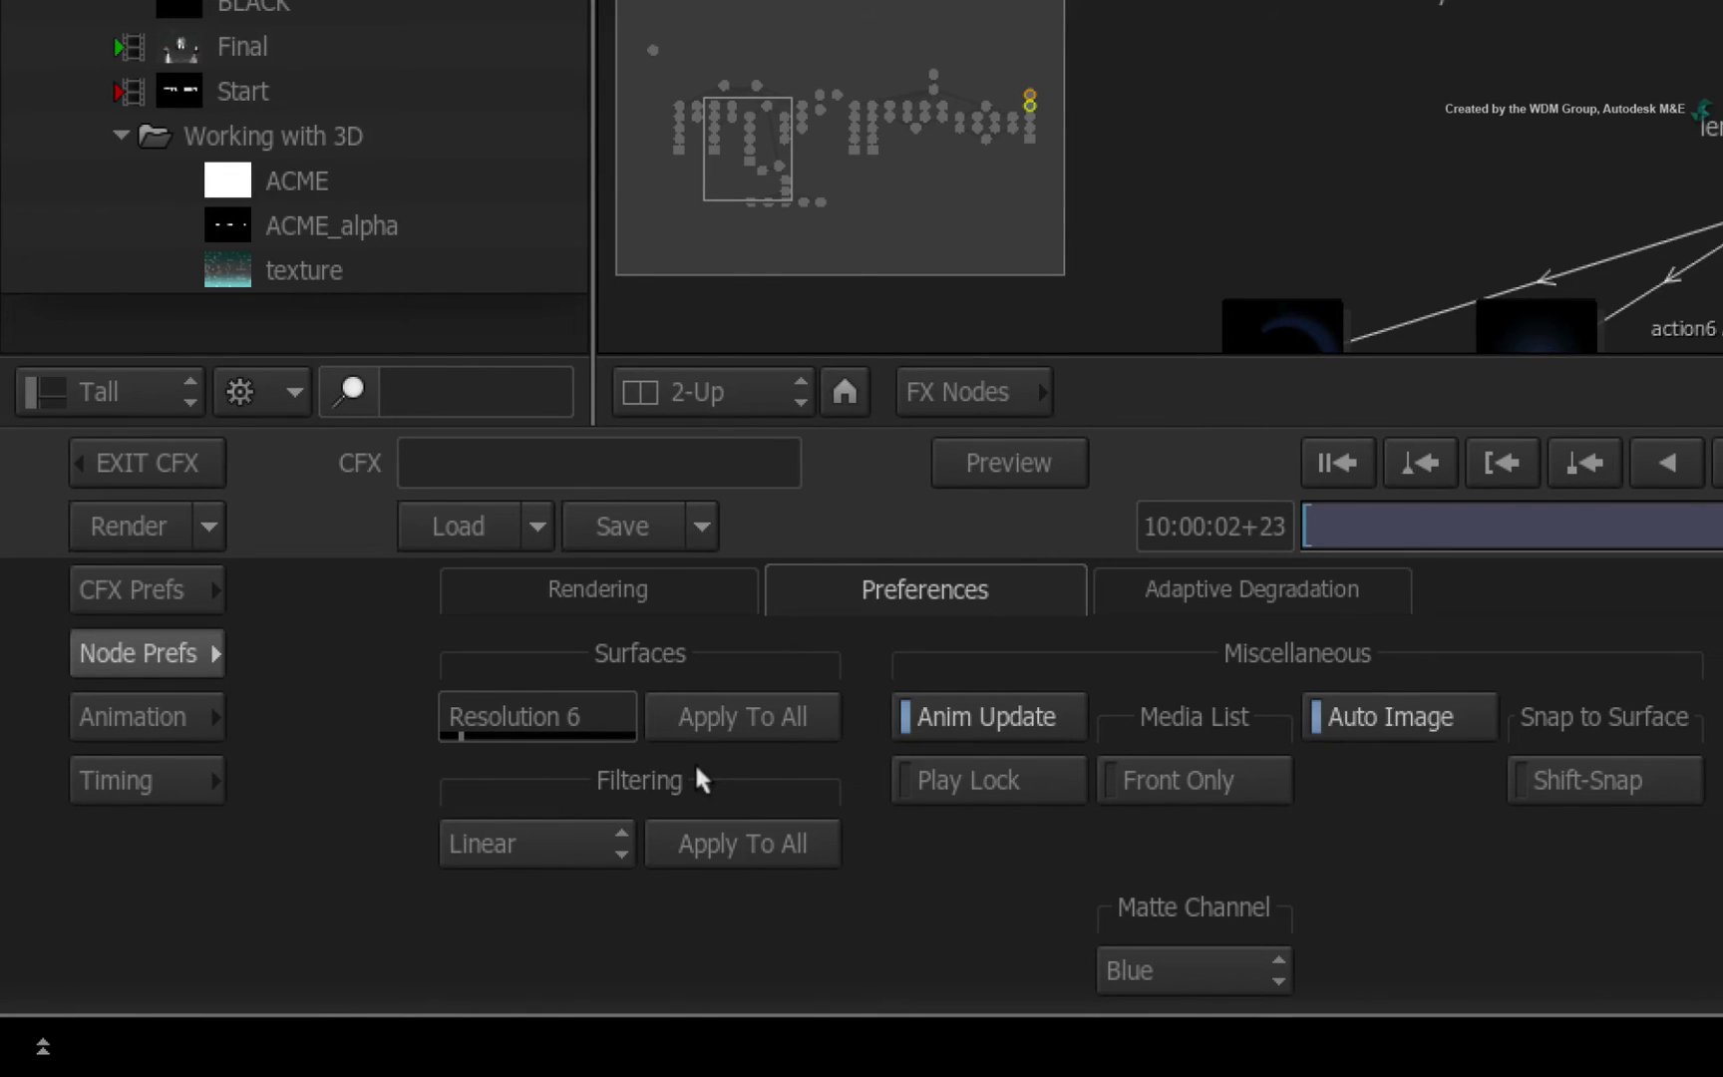
{"action": "left_click", "coordinate": [546, 834]}
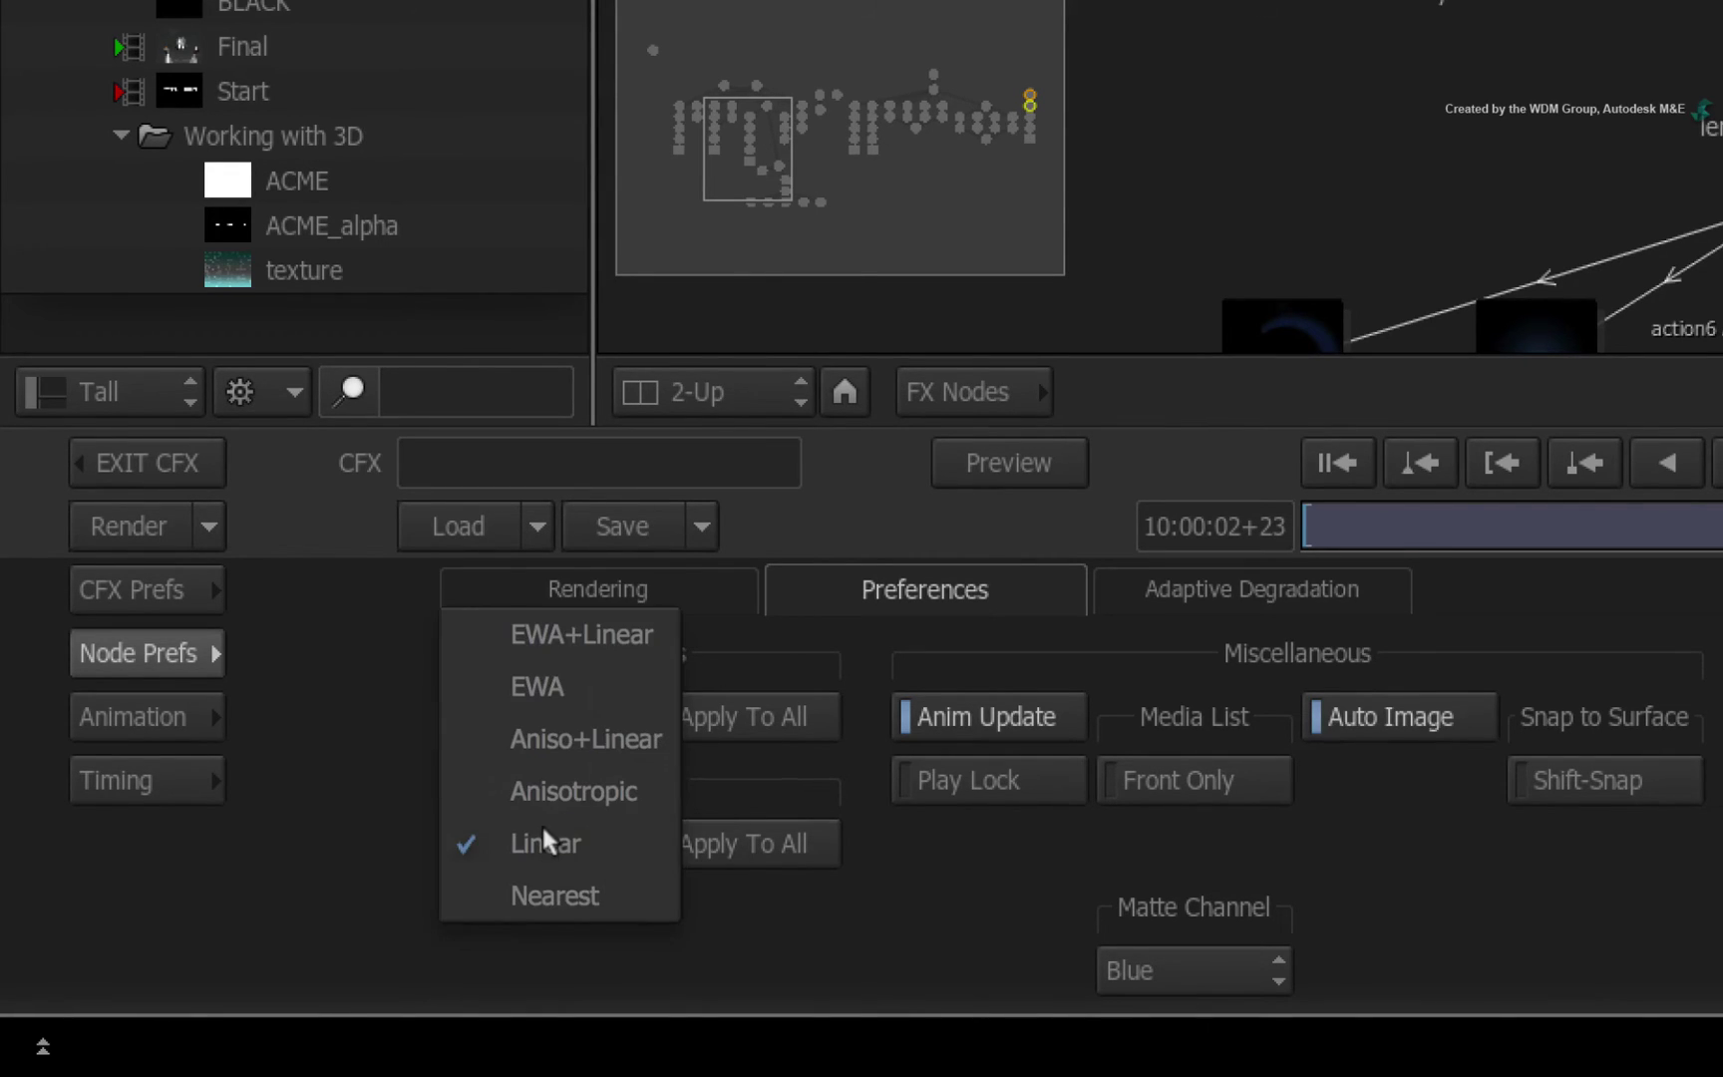
{"action": "left_click", "coordinate": [645, 634]}
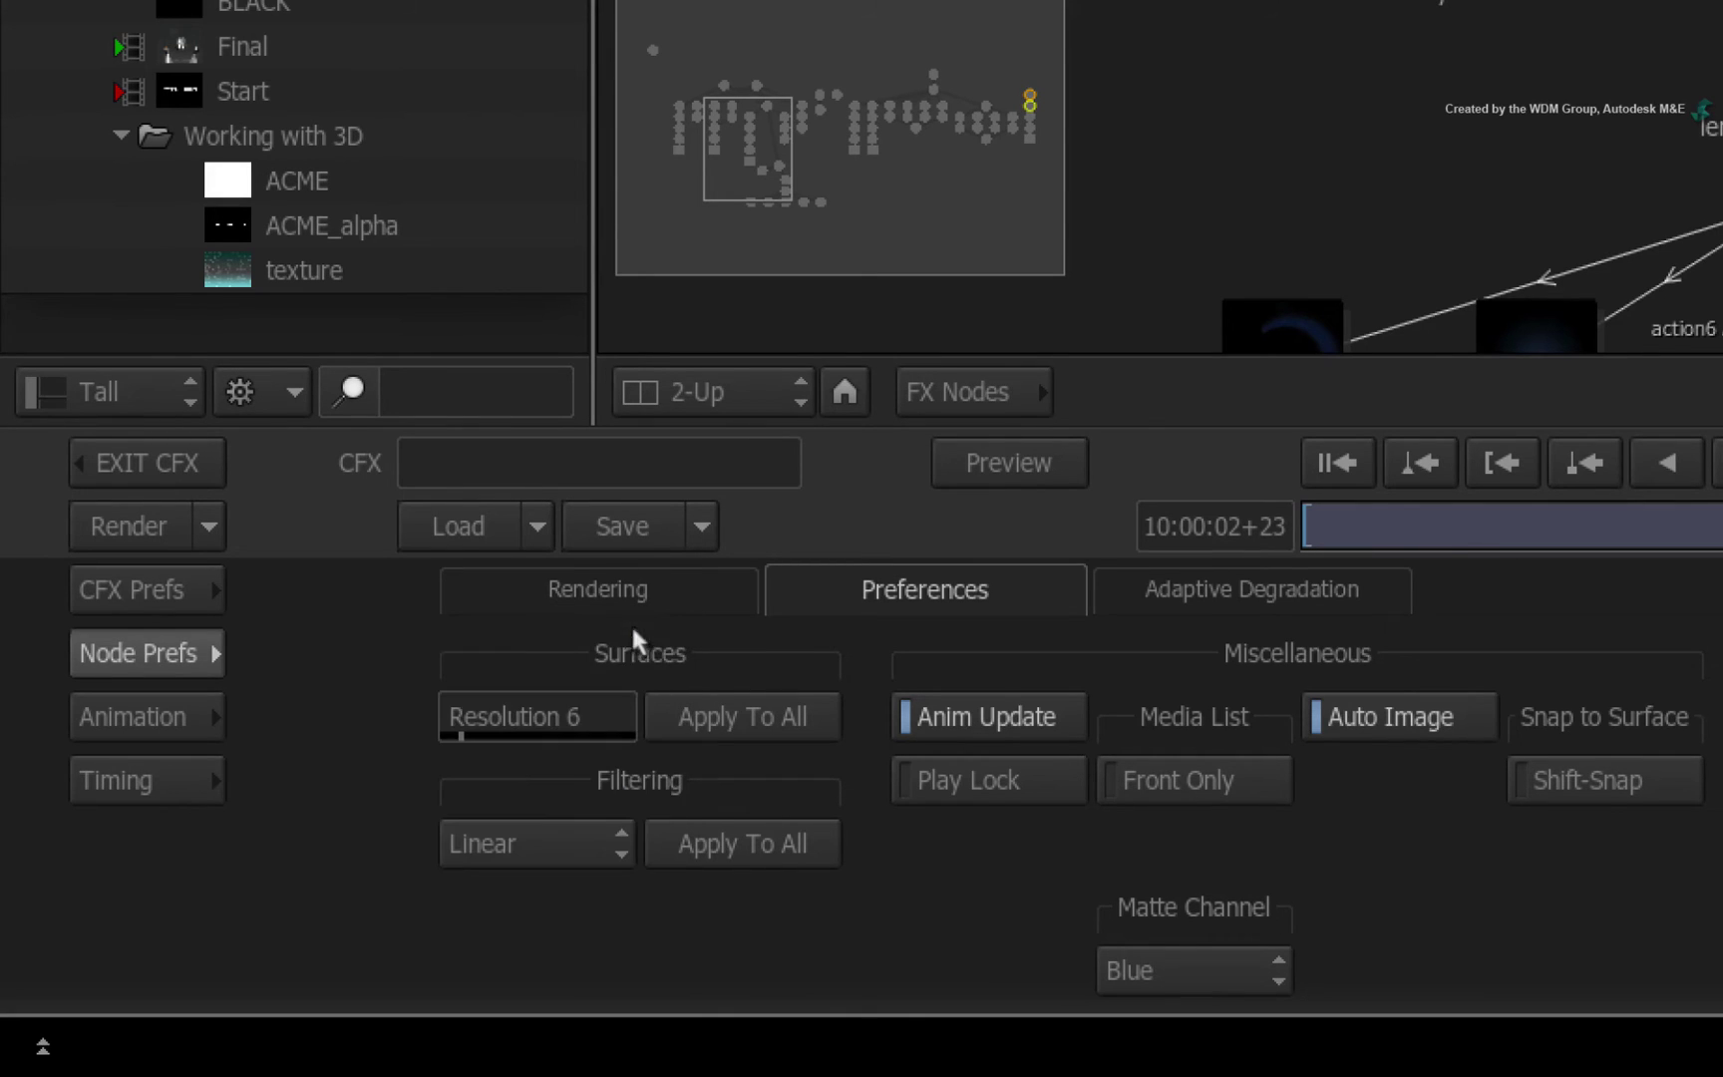
{"action": "left_click", "coordinate": [742, 828]}
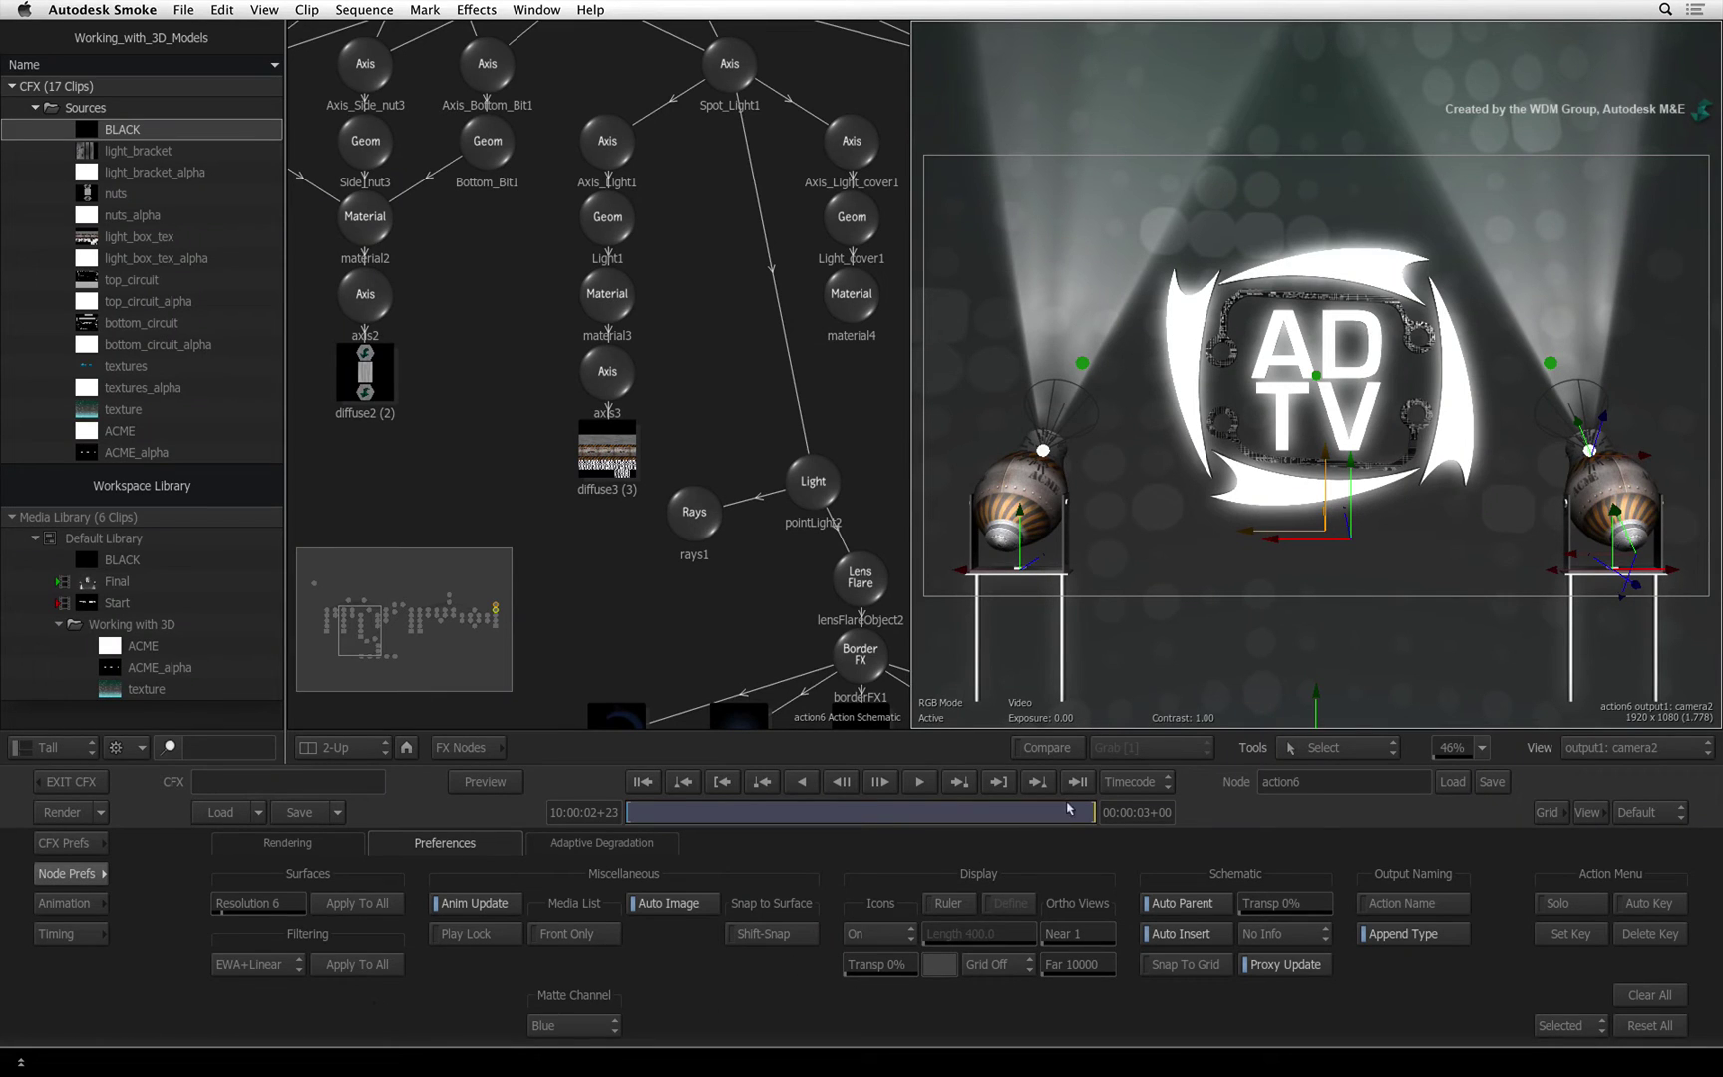
Step: Scrub the timeline back and forth to preview the animated ADTV lighting
{"action": "left_click_drag", "start_coordinate": [1069, 808], "coordinate": [873, 812]}
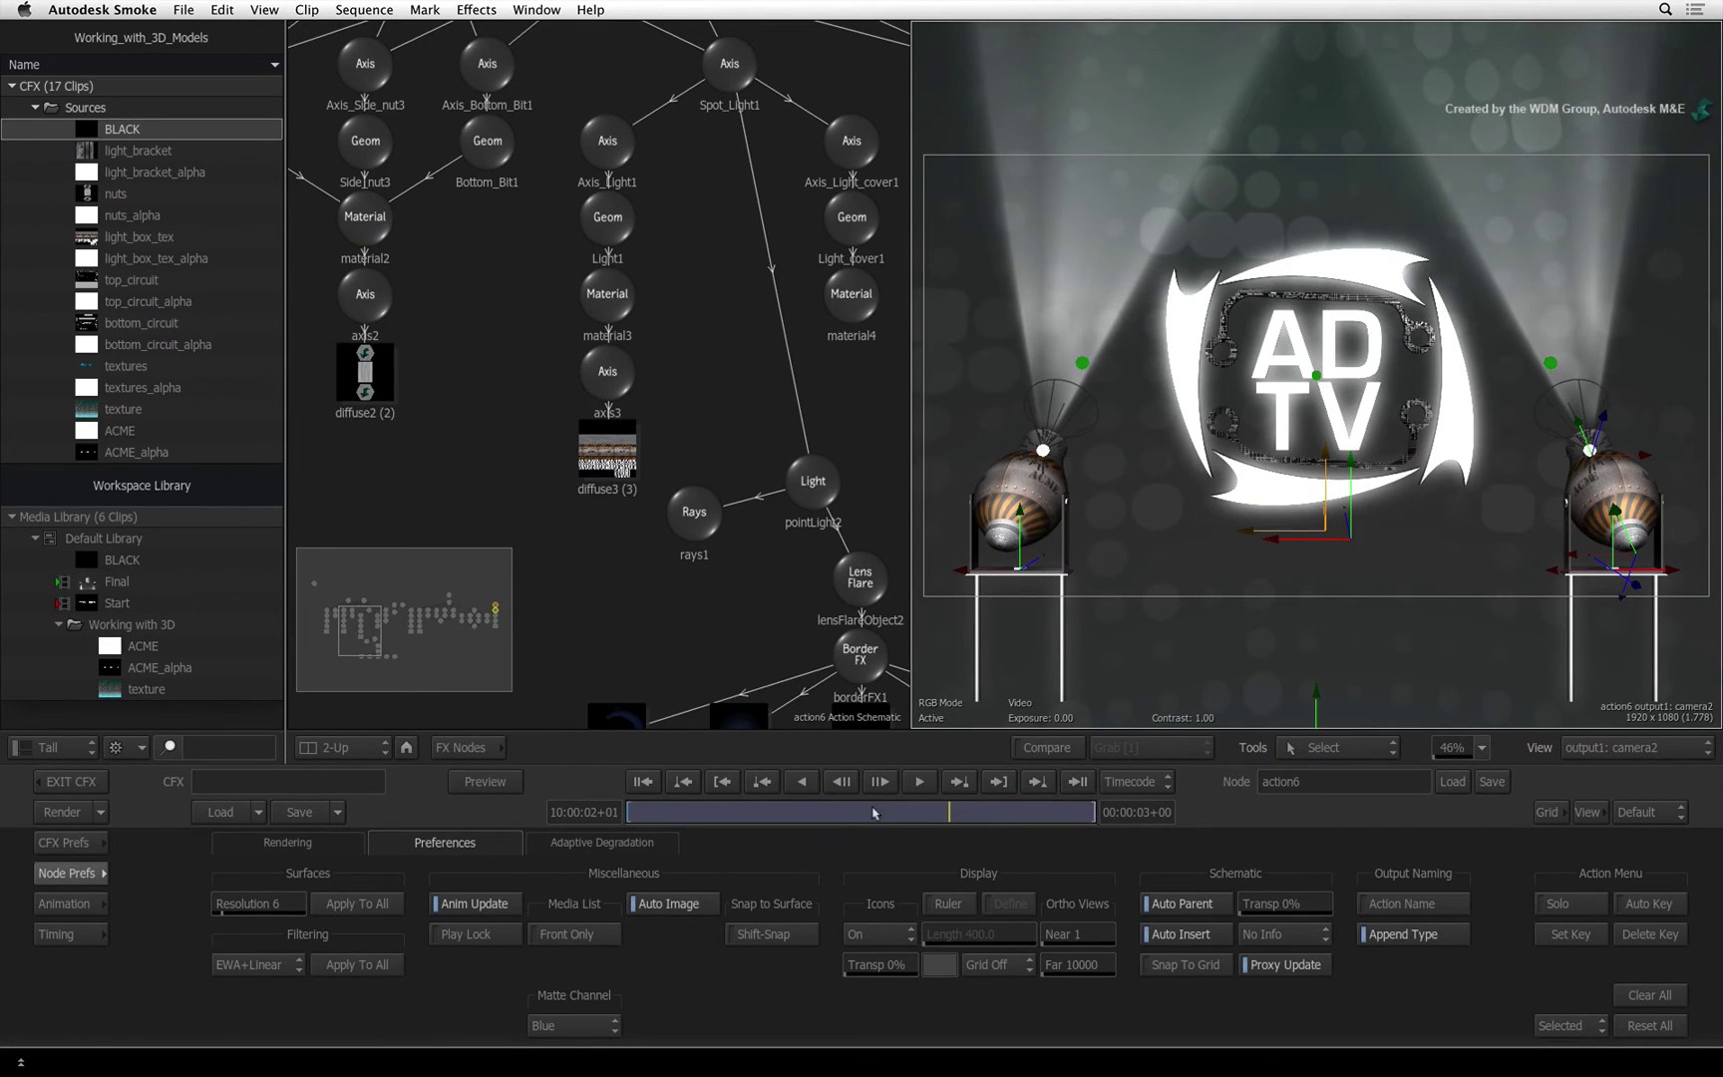
{"action": "mouse_move", "coordinate": [875, 812]}
{"action": "left_mouse_down"}
{"action": "mouse_move", "coordinate": [724, 812]}
{"action": "mouse_move", "coordinate": [1094, 809]}
{"action": "left_mouse_up"}
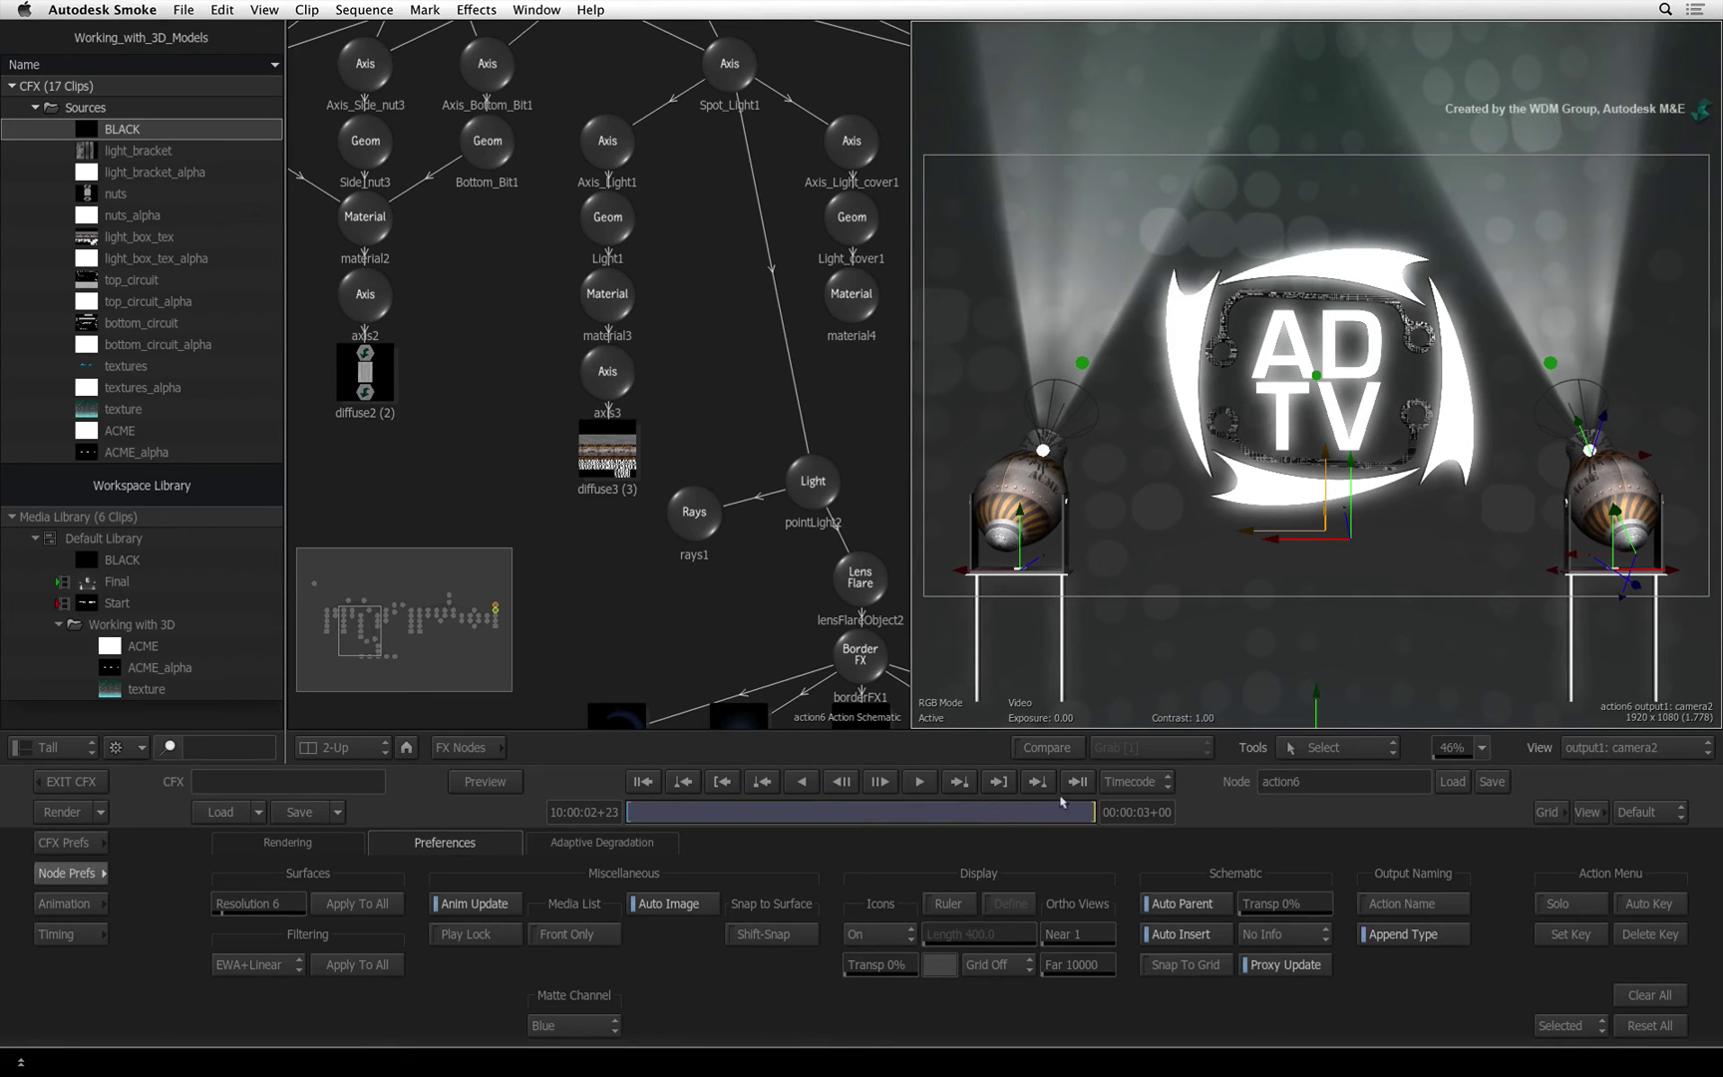
{"action": "left_click", "coordinate": [723, 812]}
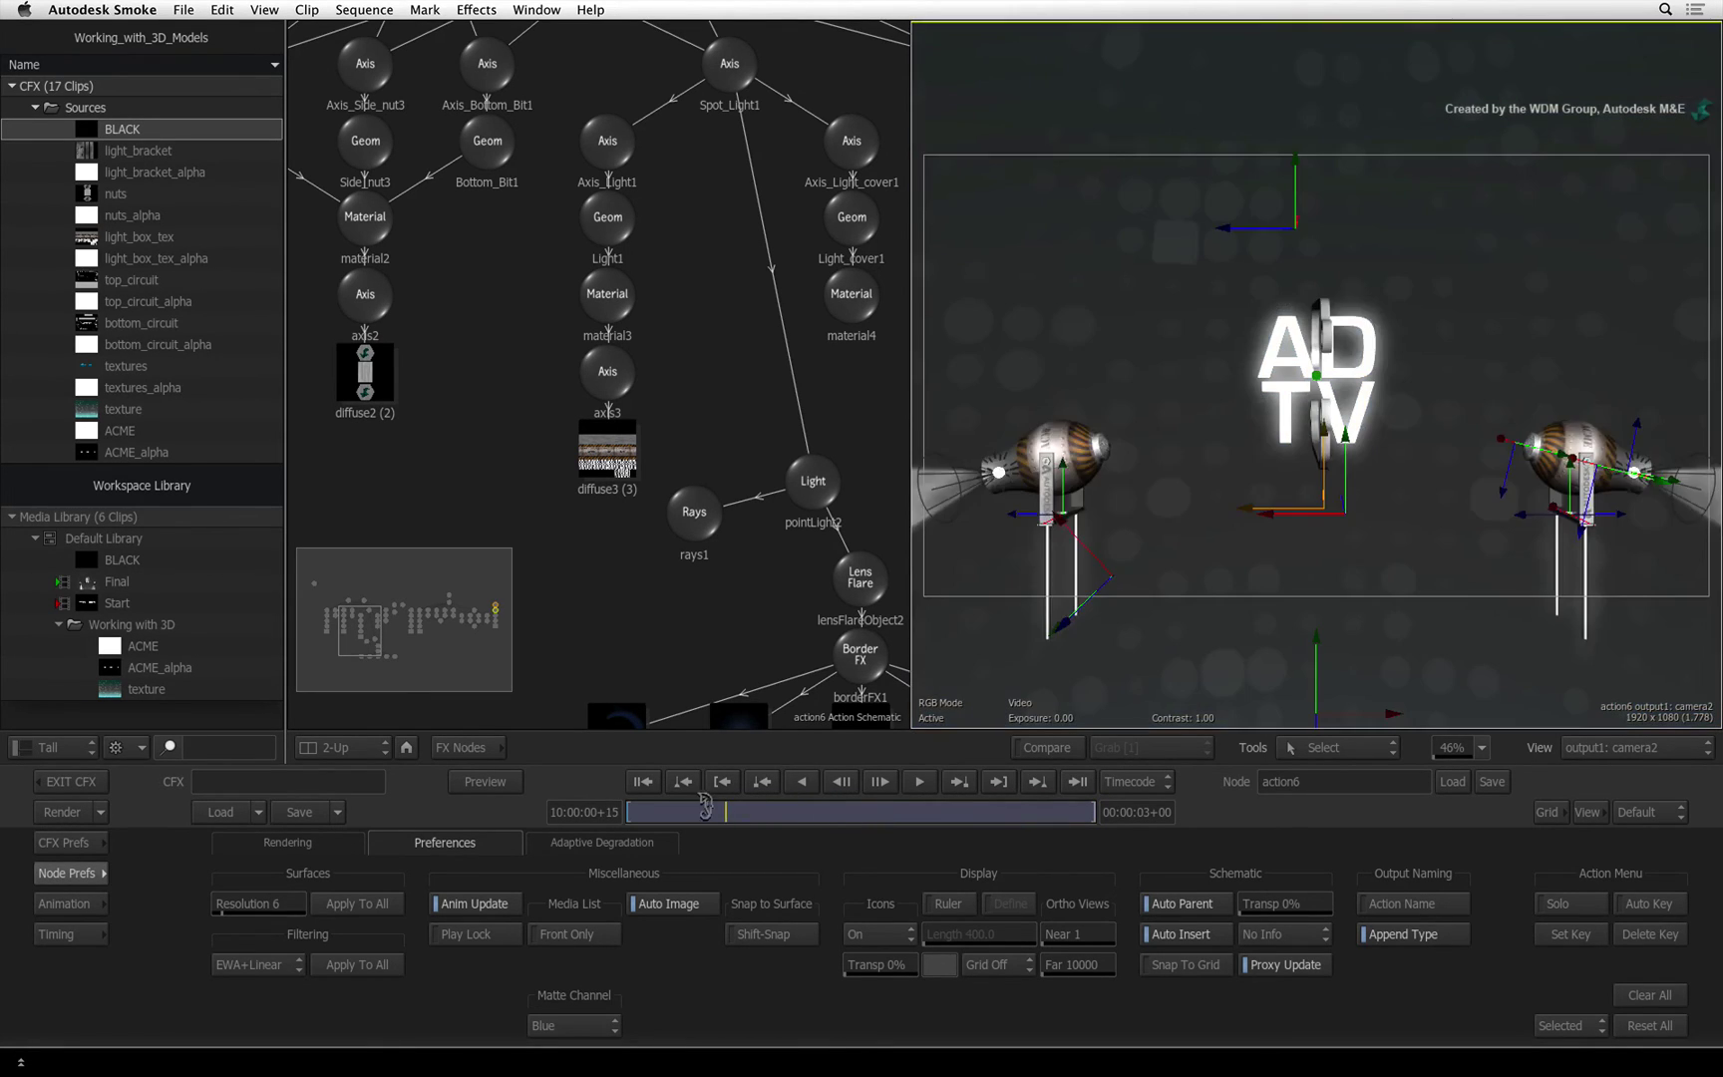
{"action": "left_click", "coordinate": [686, 811]}
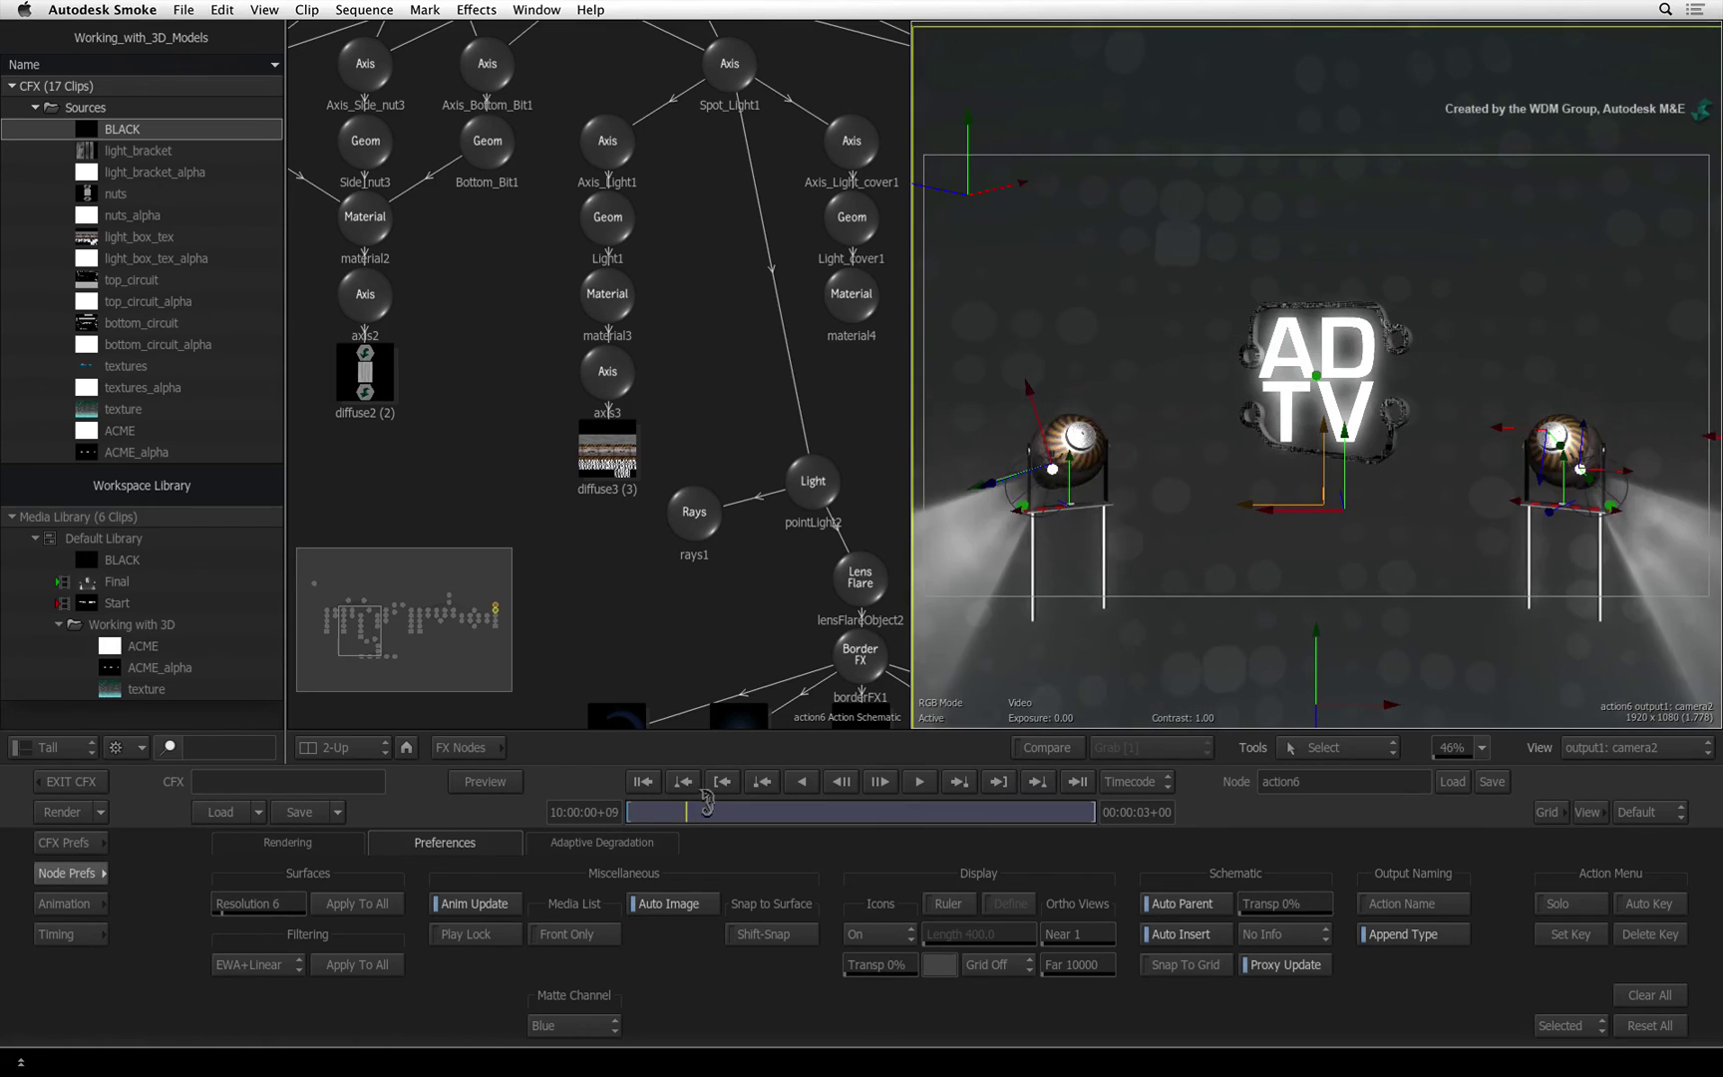
{"action": "mouse_move", "coordinate": [706, 812]}
{"action": "left_mouse_down"}
{"action": "mouse_move", "coordinate": [744, 811]}
{"action": "mouse_move", "coordinate": [730, 796]}
{"action": "left_mouse_up"}
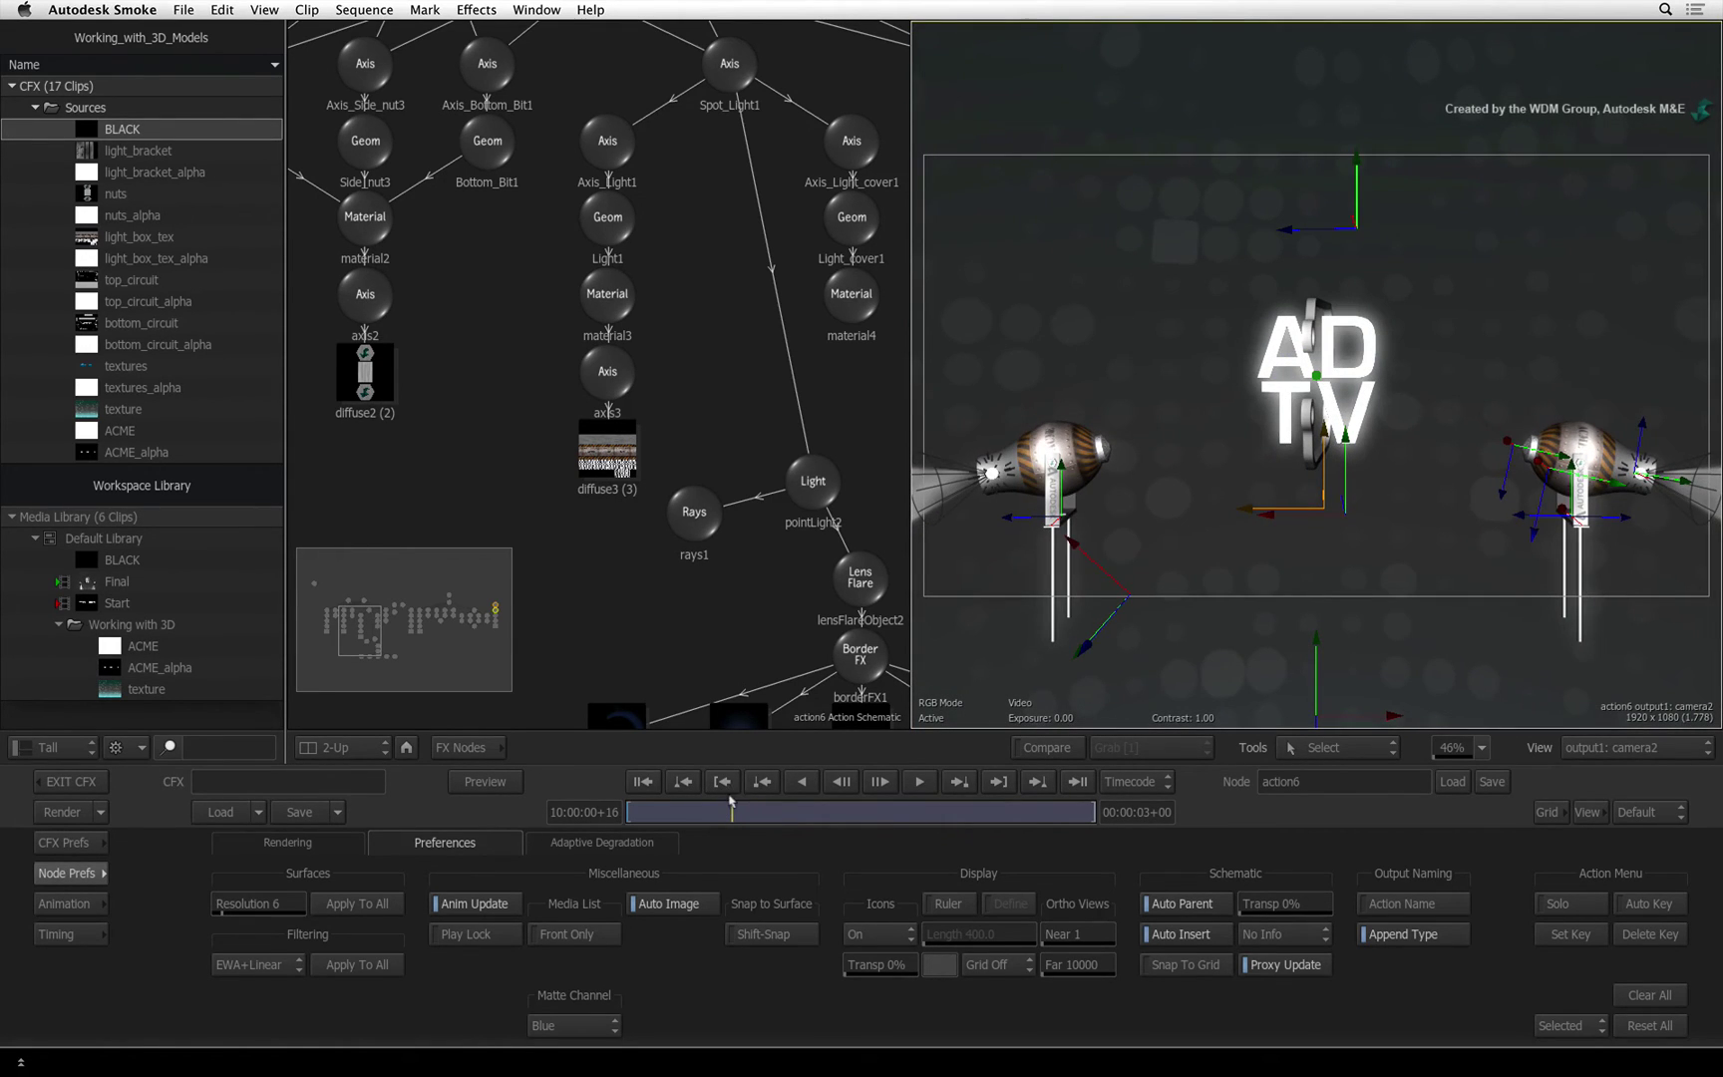
Step: Turn on Motion Blur in the Rendering settings with Samples 10 and Shutter 0.30
{"action": "left_click_drag", "start_coordinate": [731, 799], "coordinate": [1066, 799]}
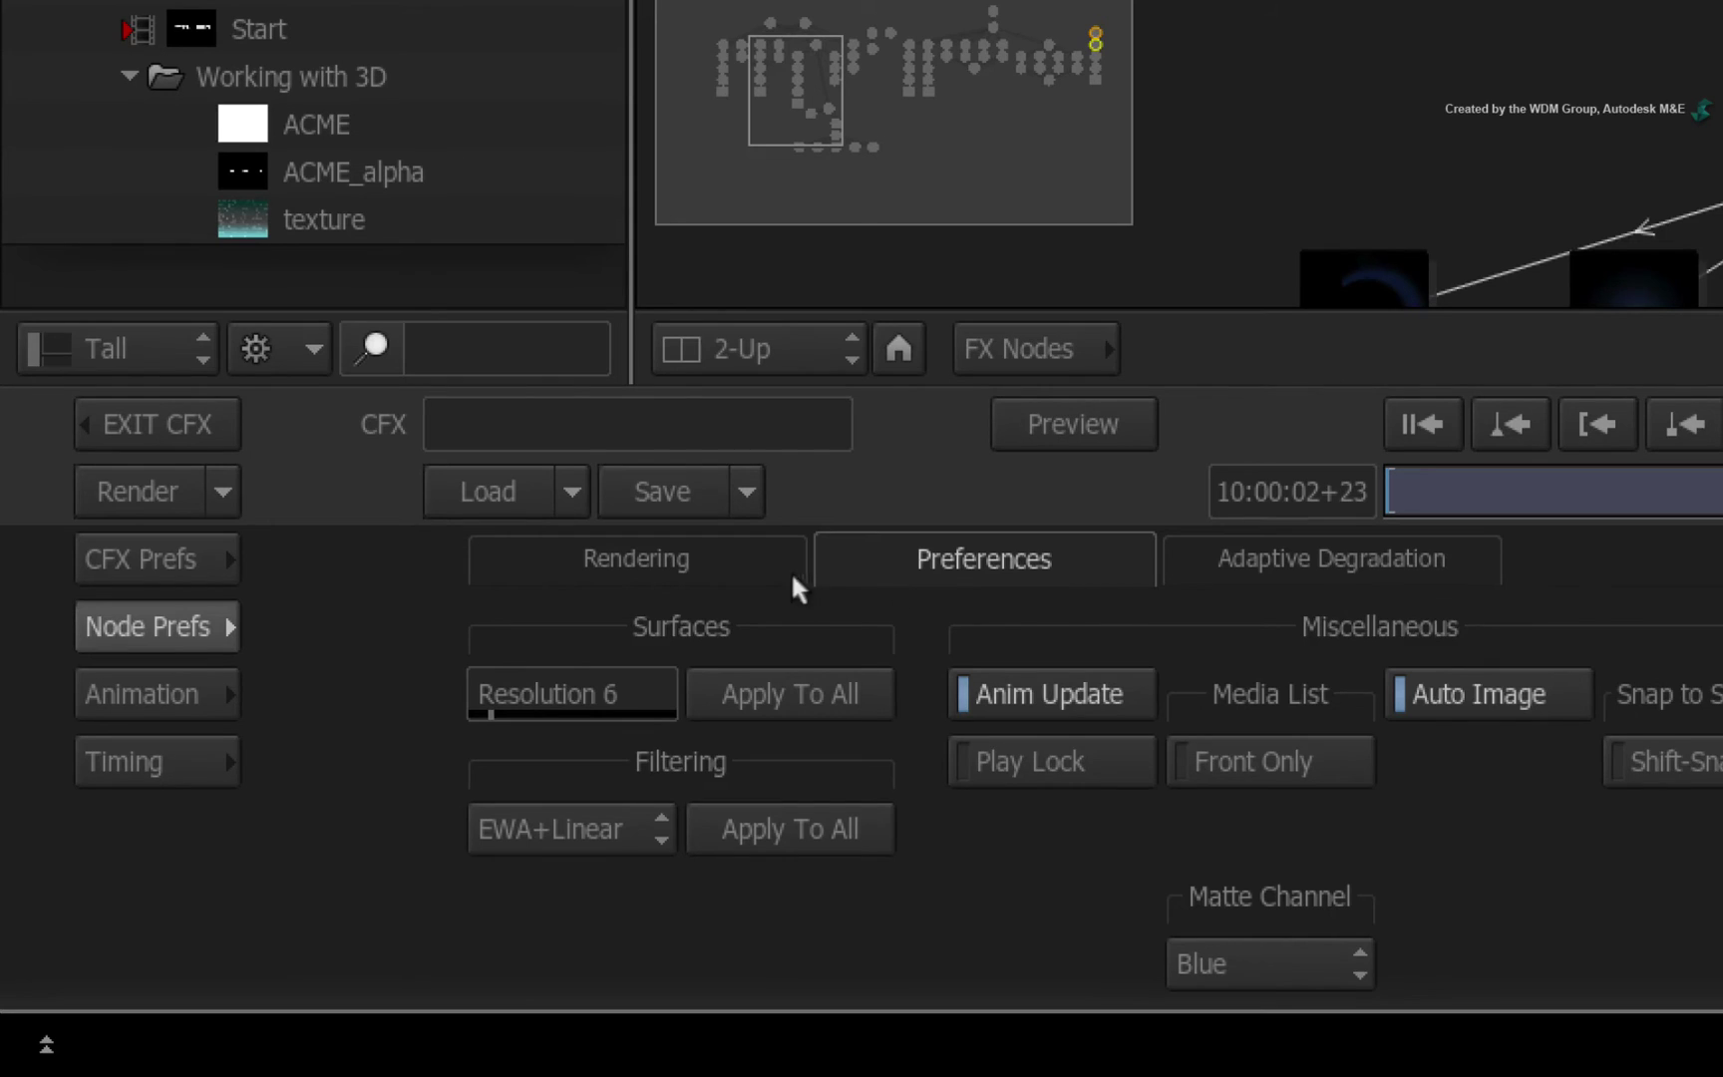
{"action": "left_click", "coordinate": [743, 557]}
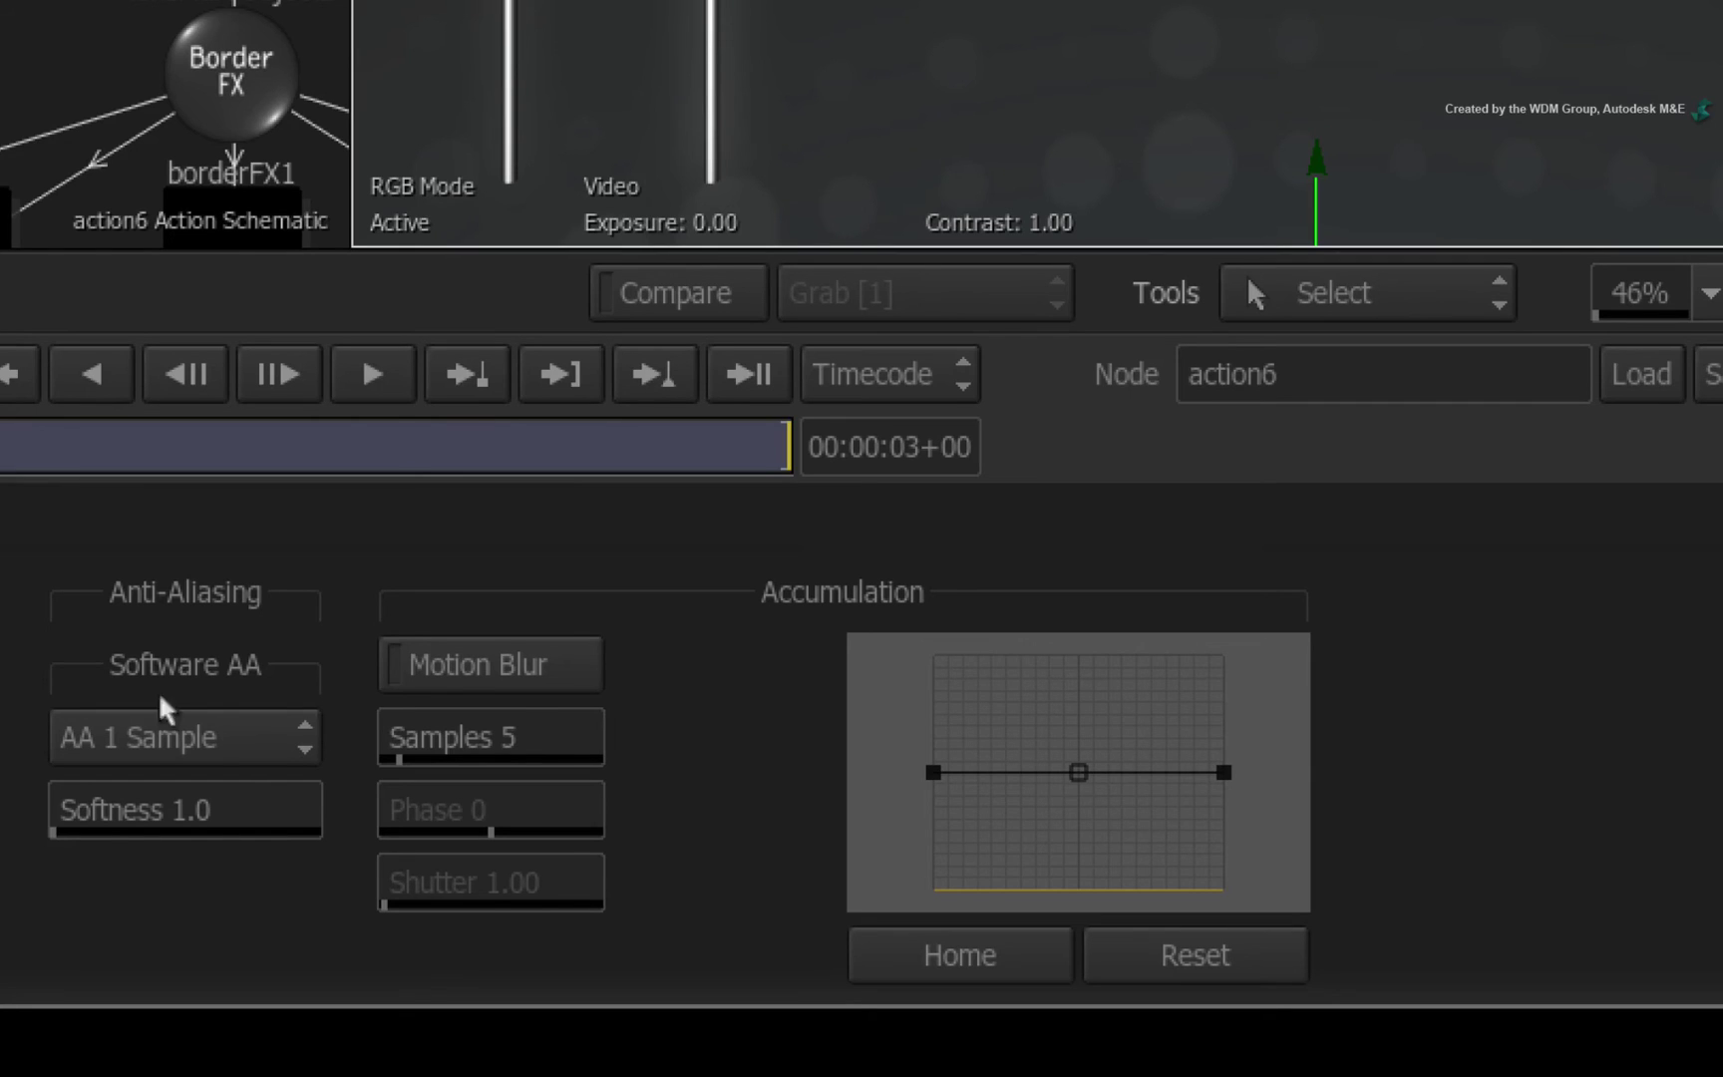
{"action": "left_click", "coordinate": [546, 662]}
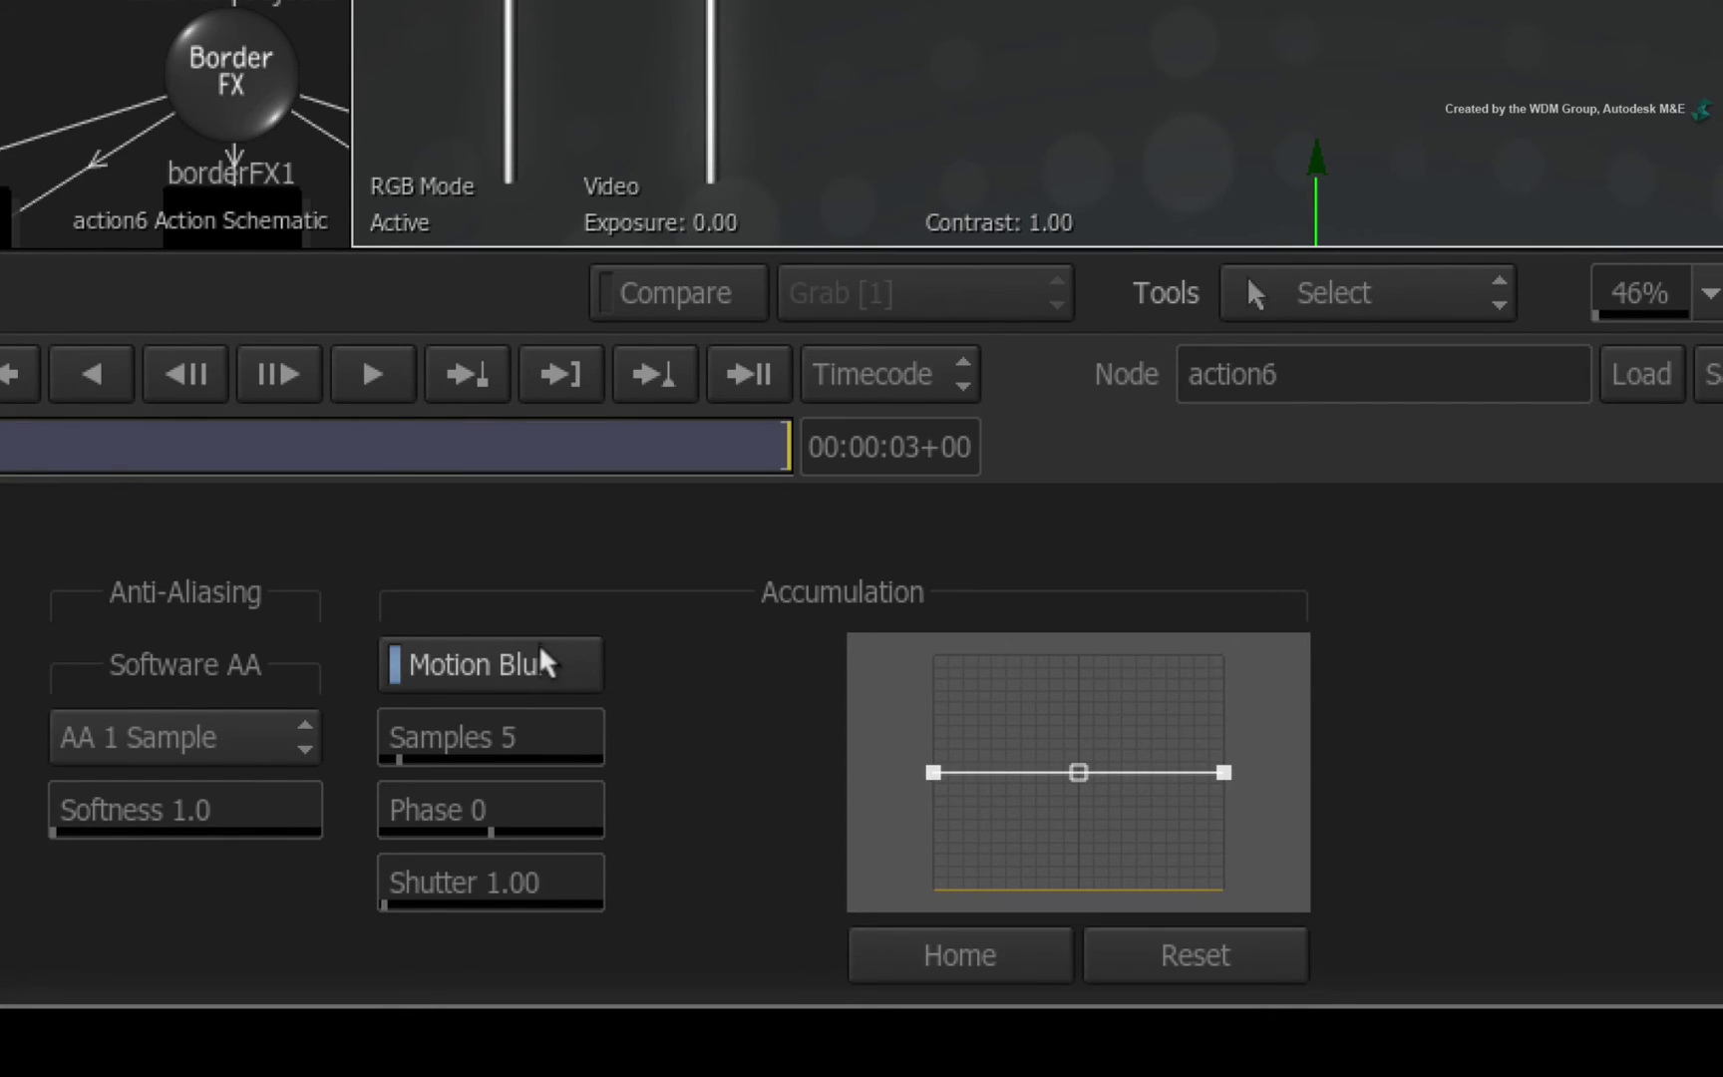
{"action": "left_click", "coordinate": [546, 726]}
{"action": "type", "text": "1"}
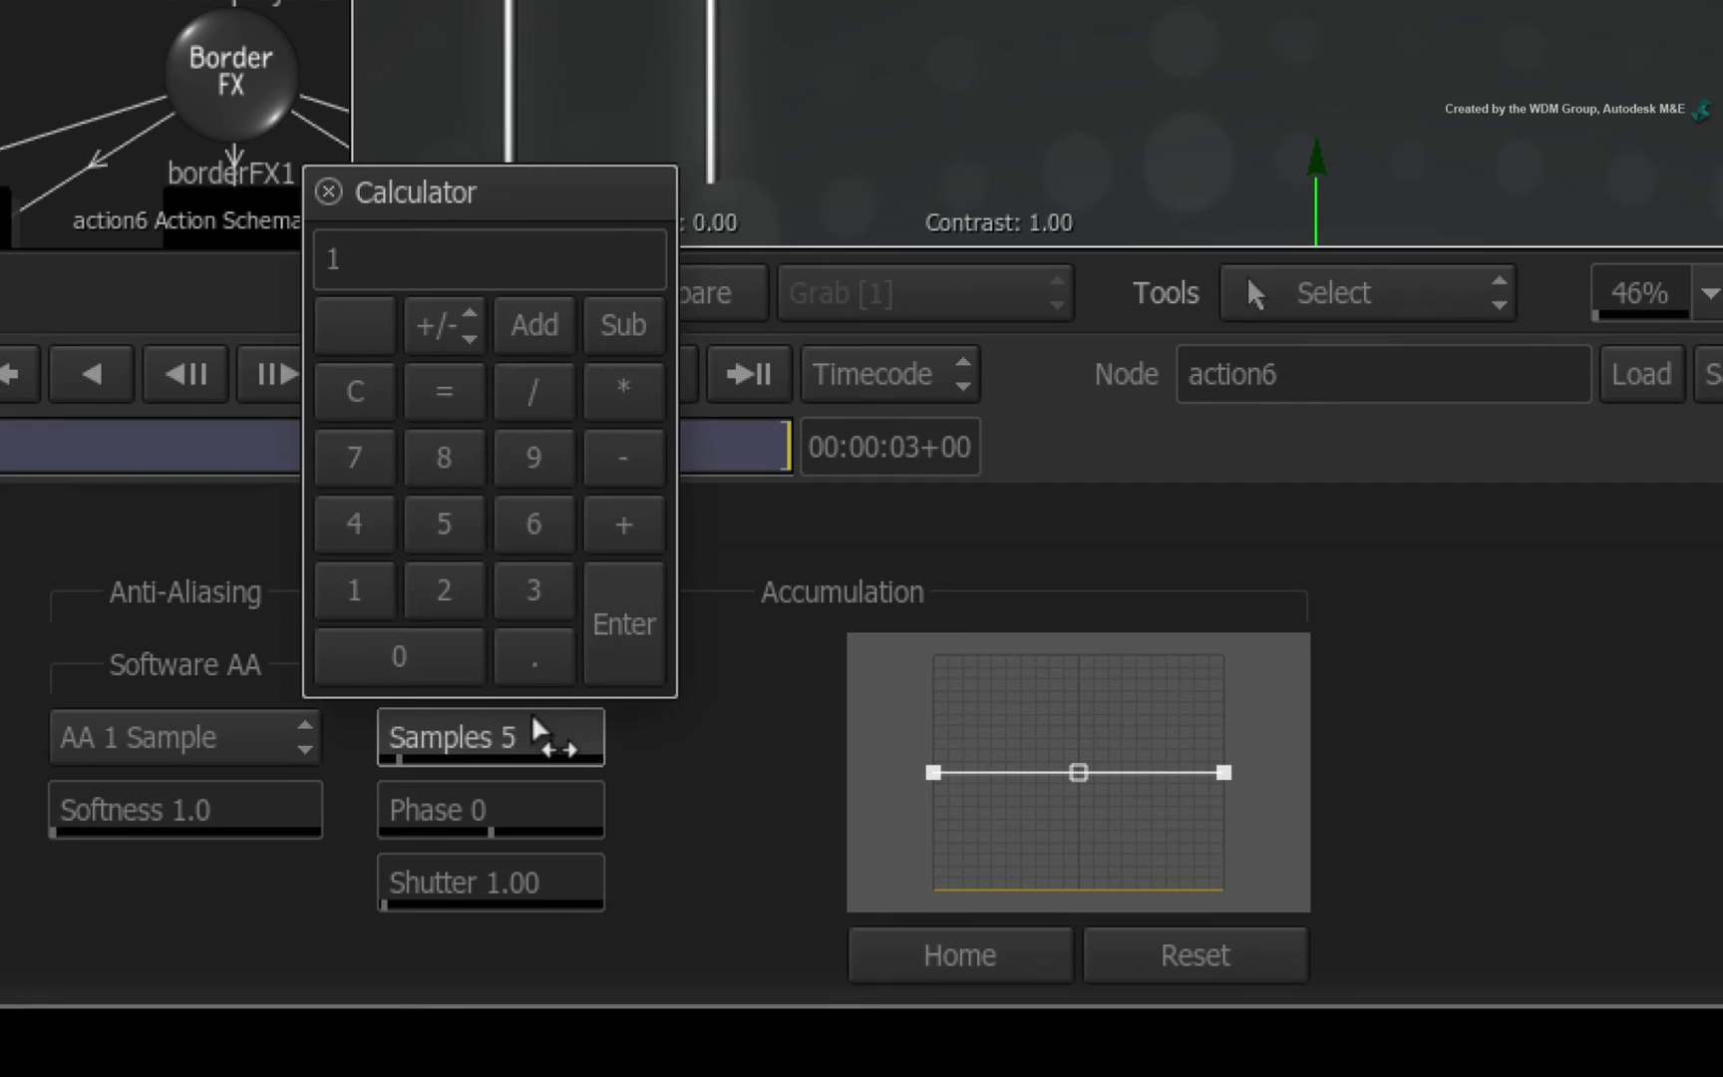
{"action": "type", "text": "0"}
{"action": "key", "text": "Return"}
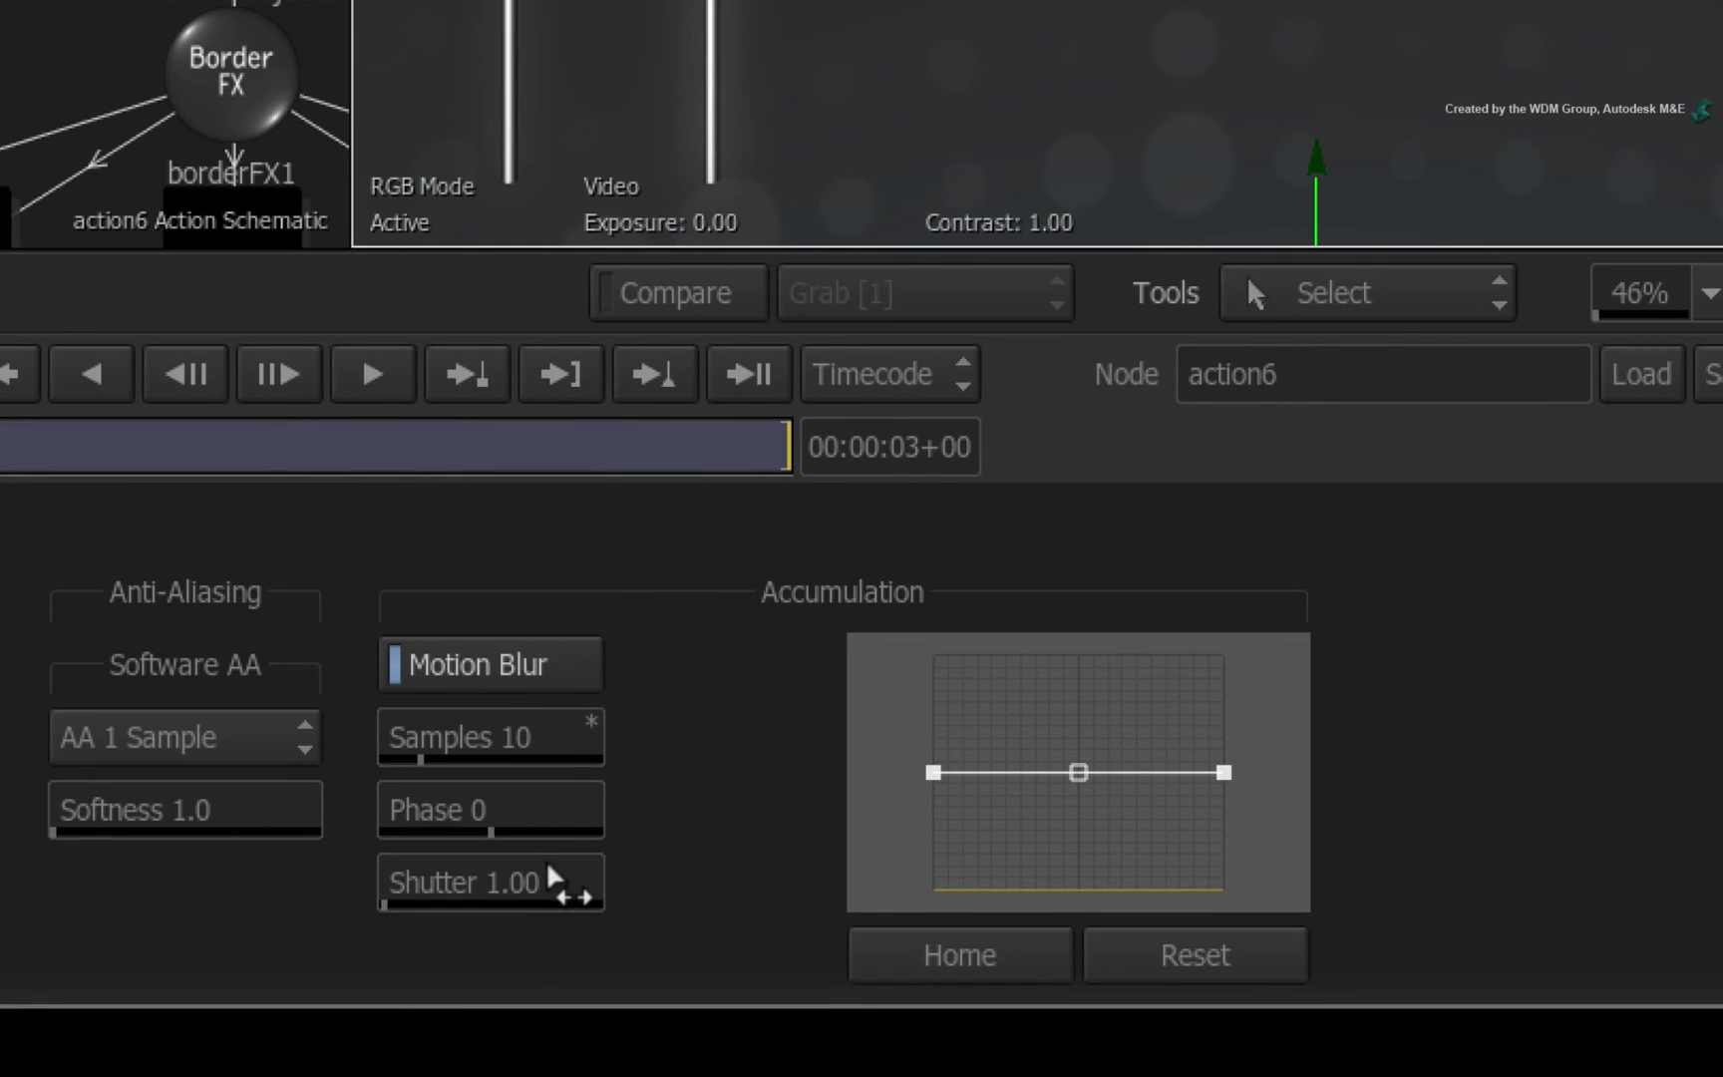
{"action": "left_click", "coordinate": [545, 882]}
{"action": "type", "text": "0."}
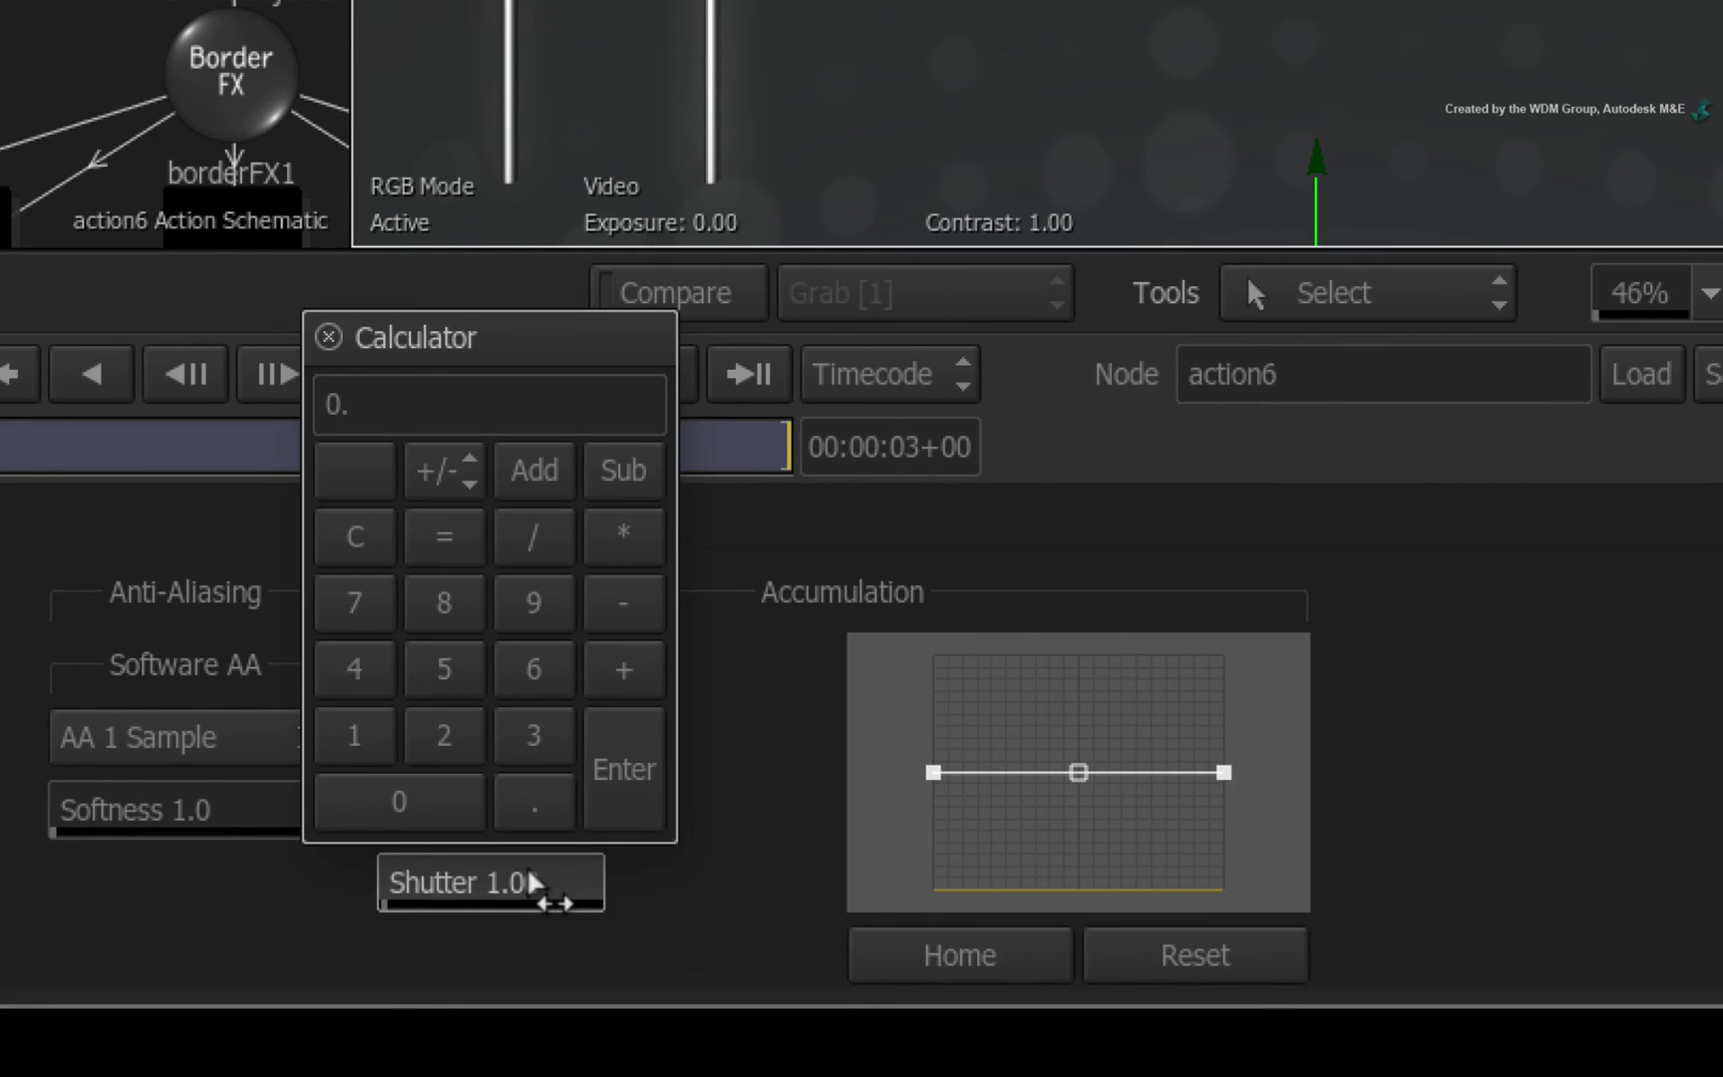
{"action": "type", "text": "3"}
{"action": "key", "text": "Return"}
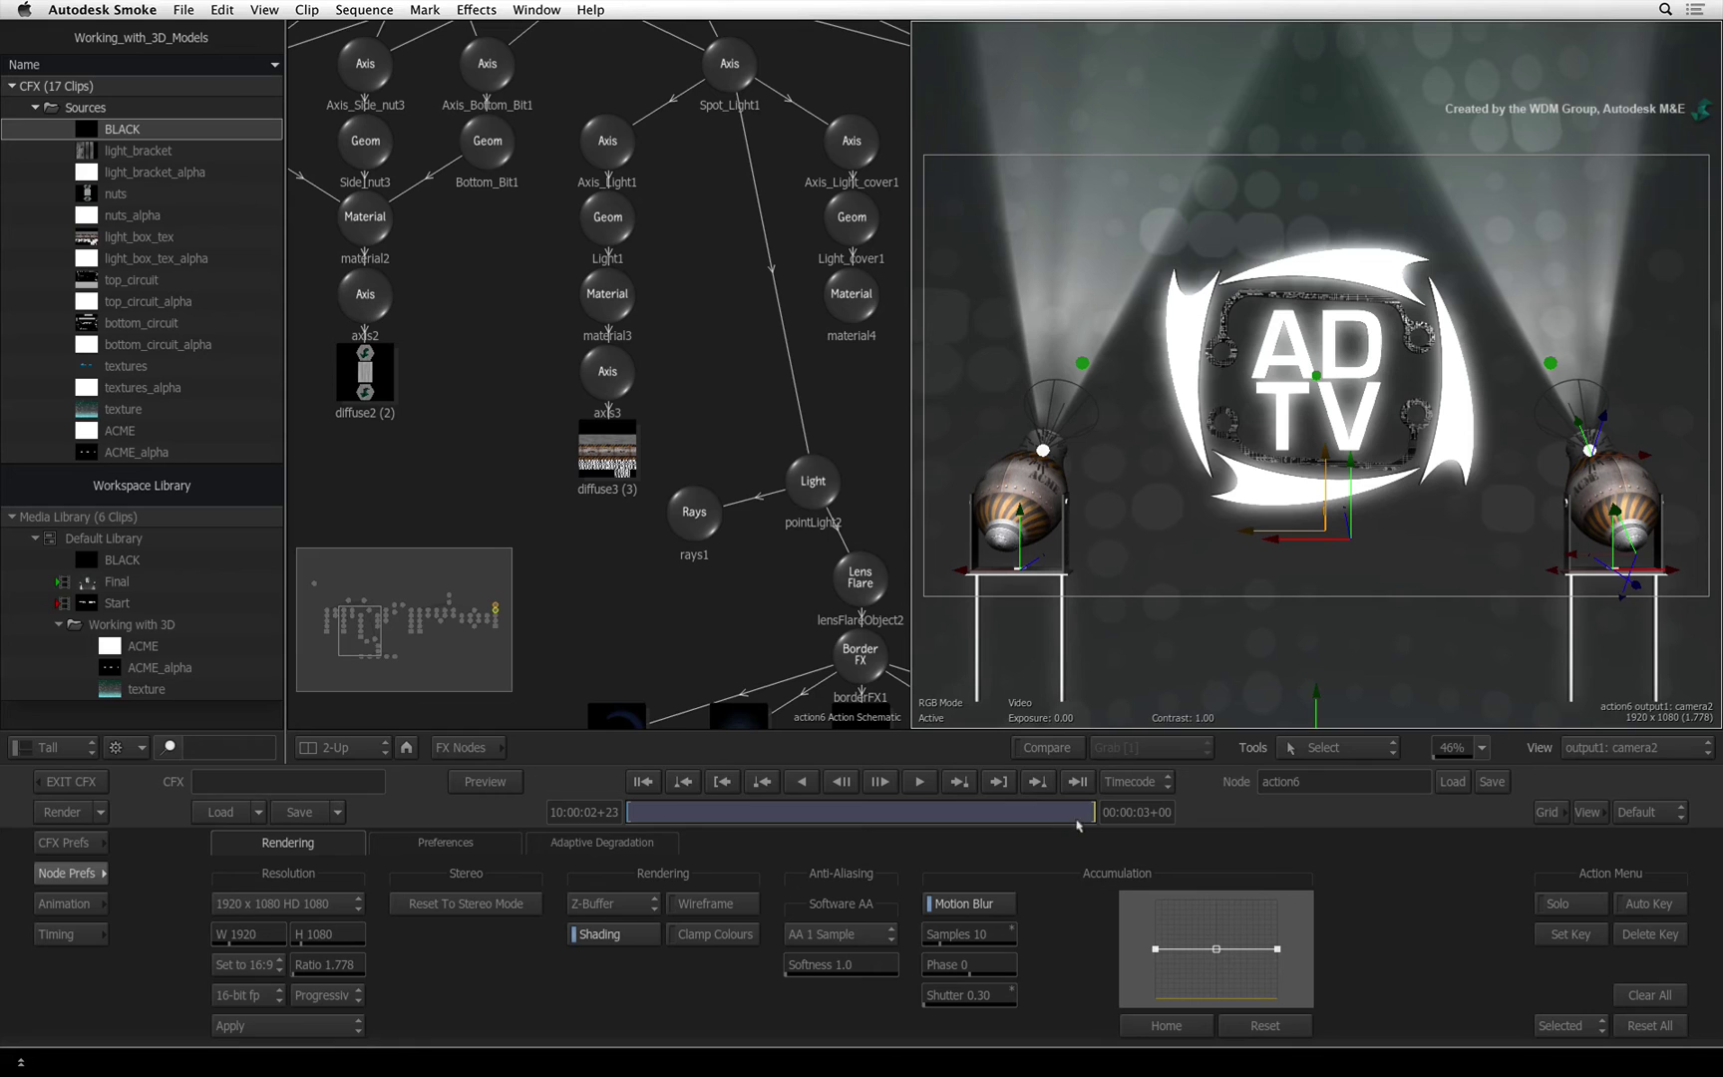
{"action": "left_click_drag", "start_coordinate": [1087, 809], "coordinate": [736, 809]}
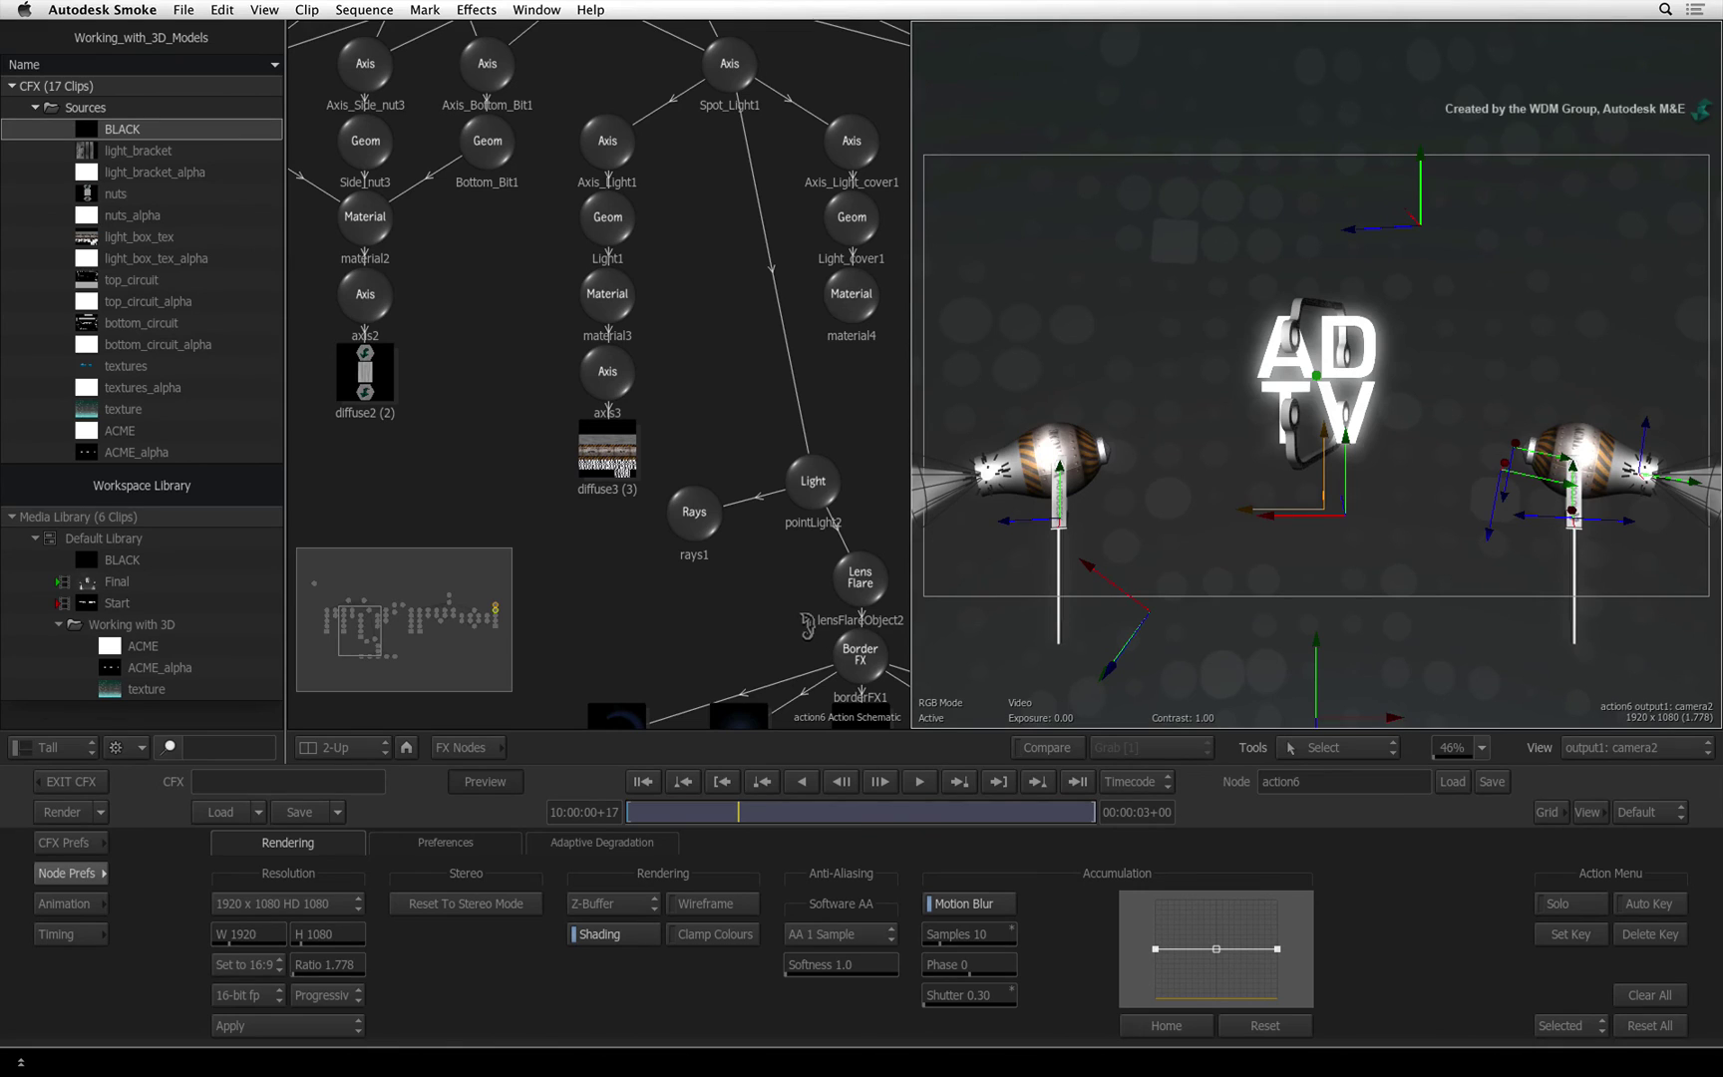
{"action": "key", "text": "F4"}
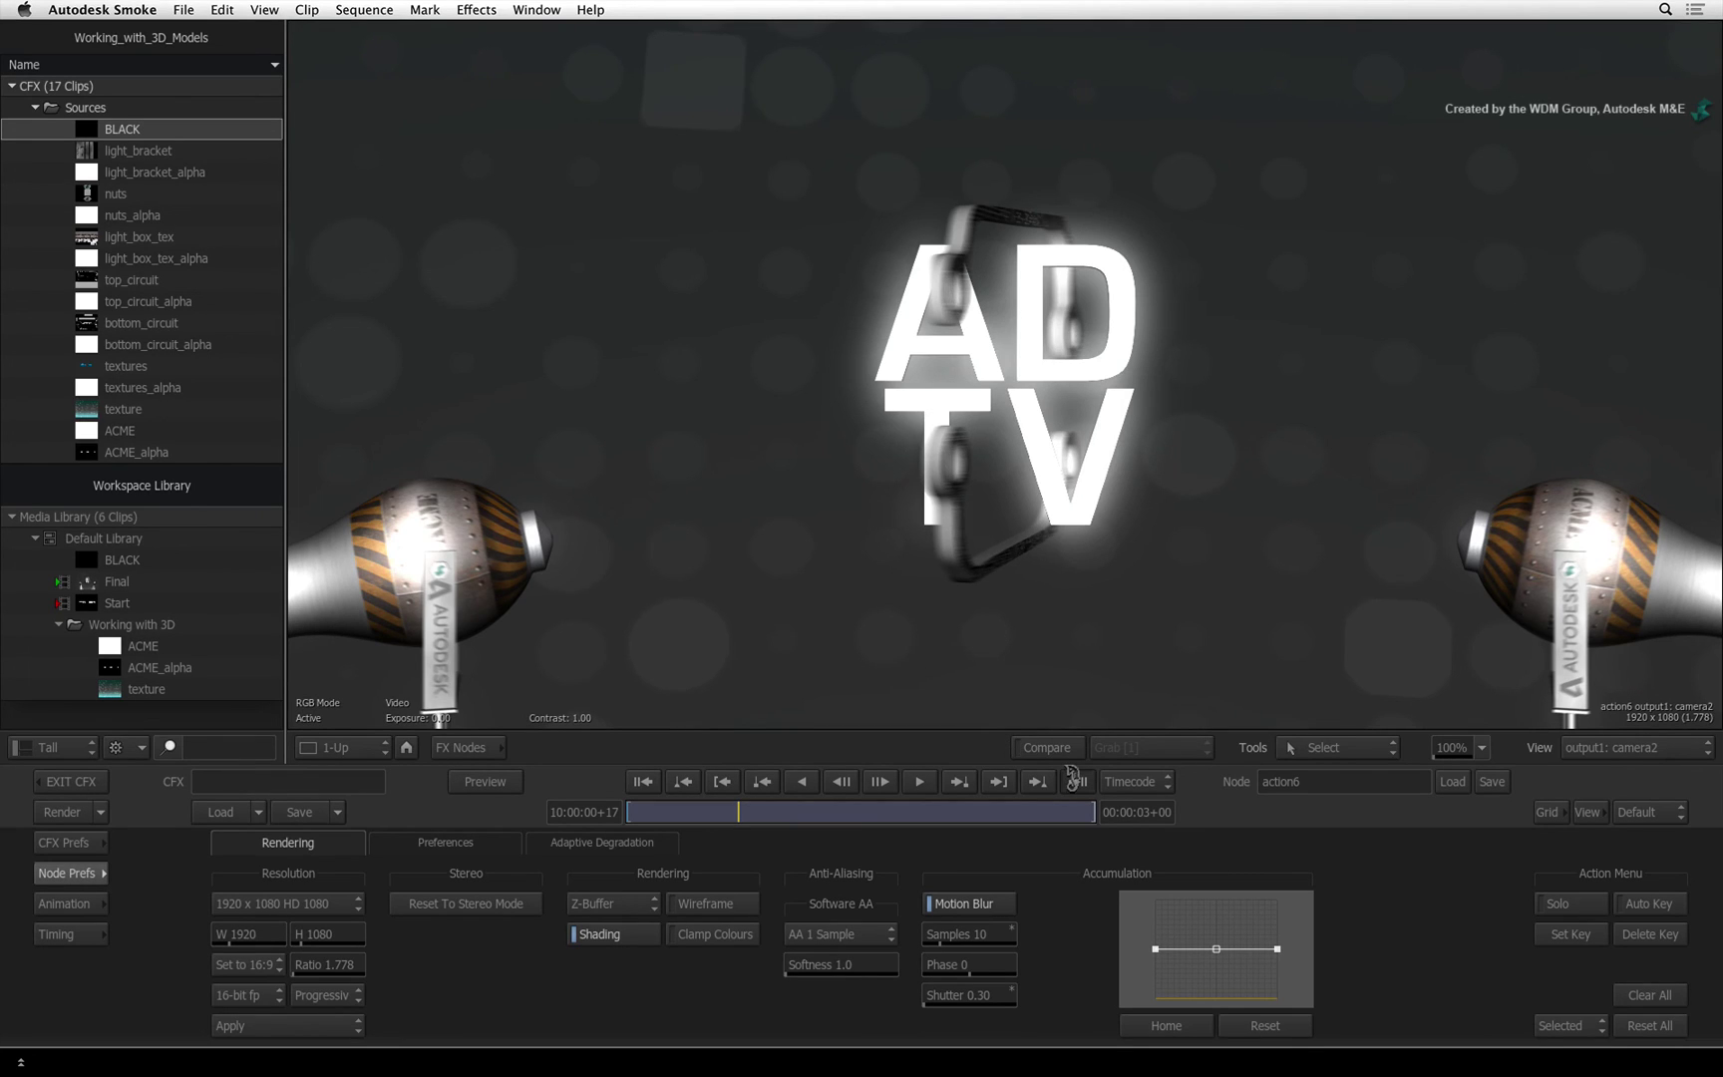
{"action": "left_click", "coordinate": [1077, 781]}
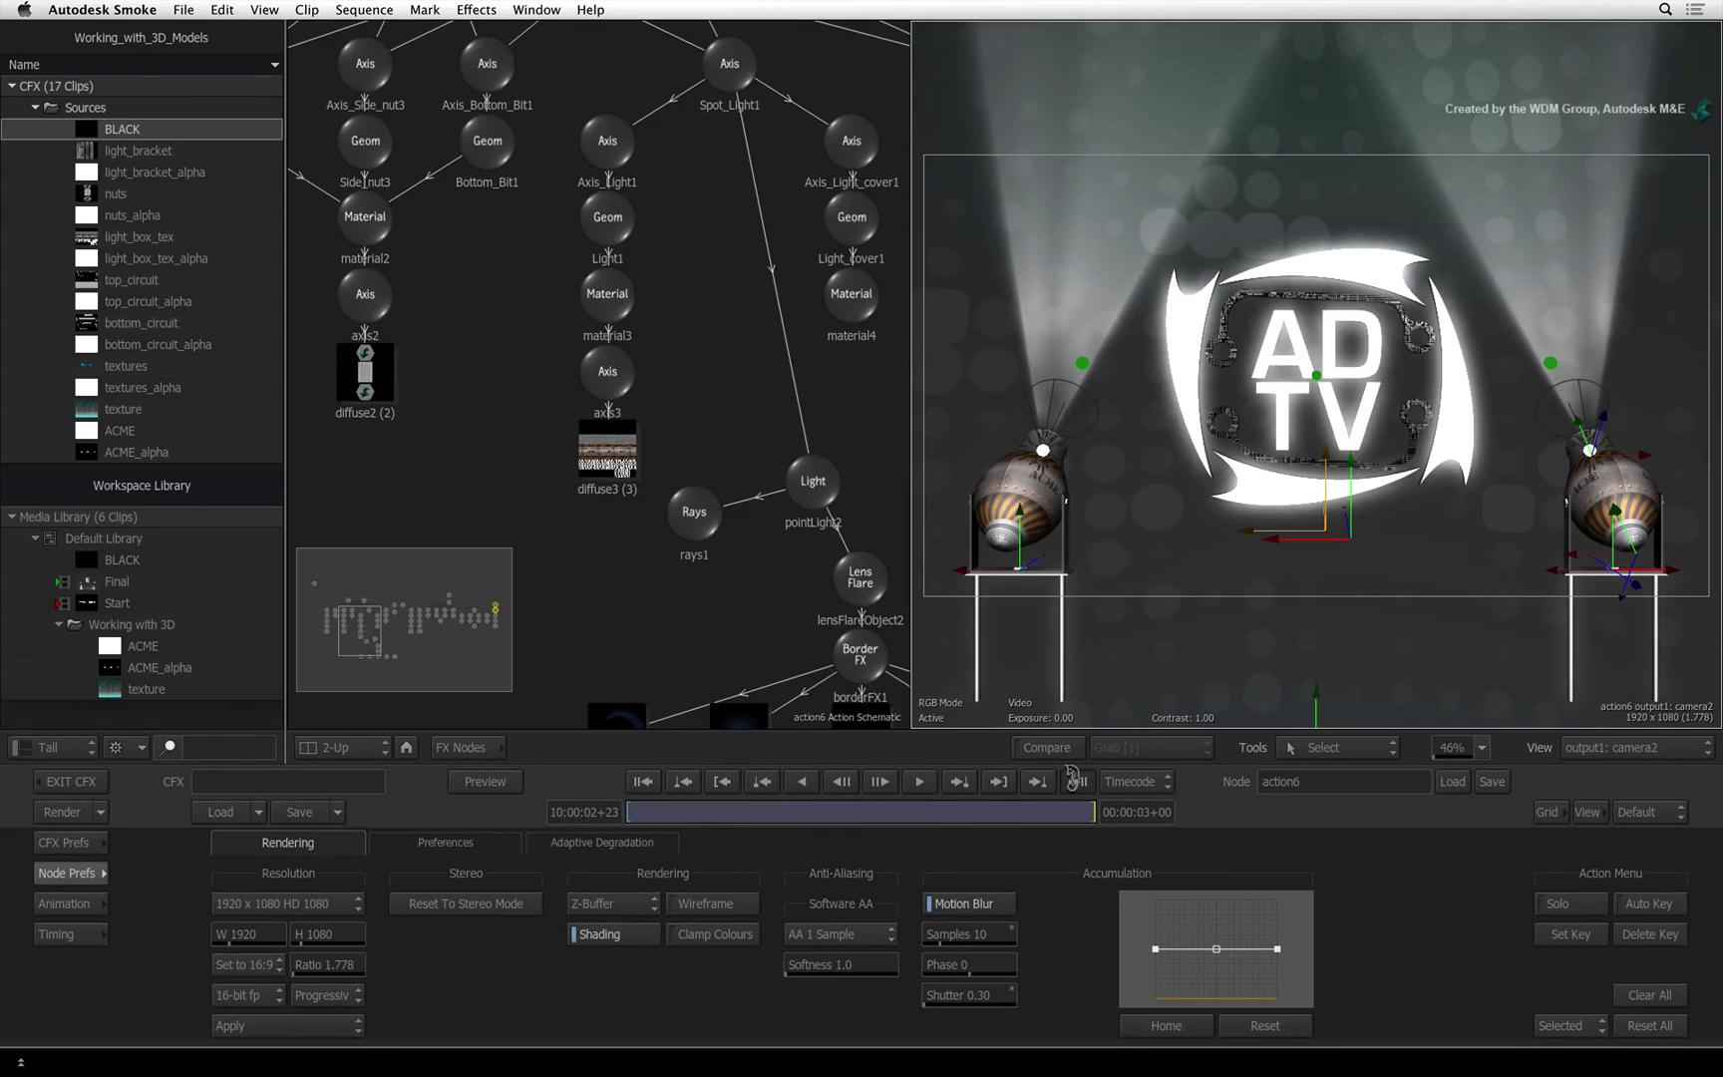